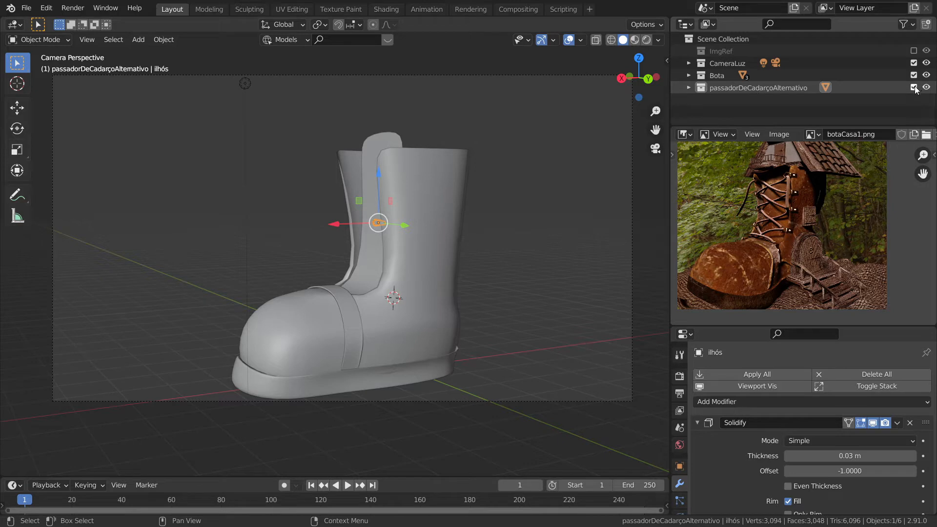
Step: Exclude the passadorDeCadarçoAlternativo collection from the view layer and delete the strap across the boot's toe
{"action": "left_click", "coordinate": [913, 87]}
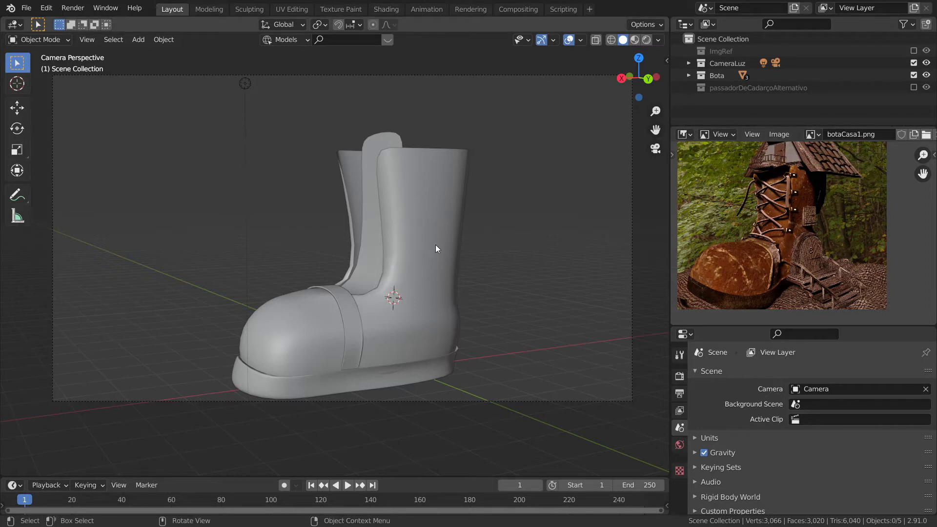
{"action": "left_click", "coordinate": [405, 208]}
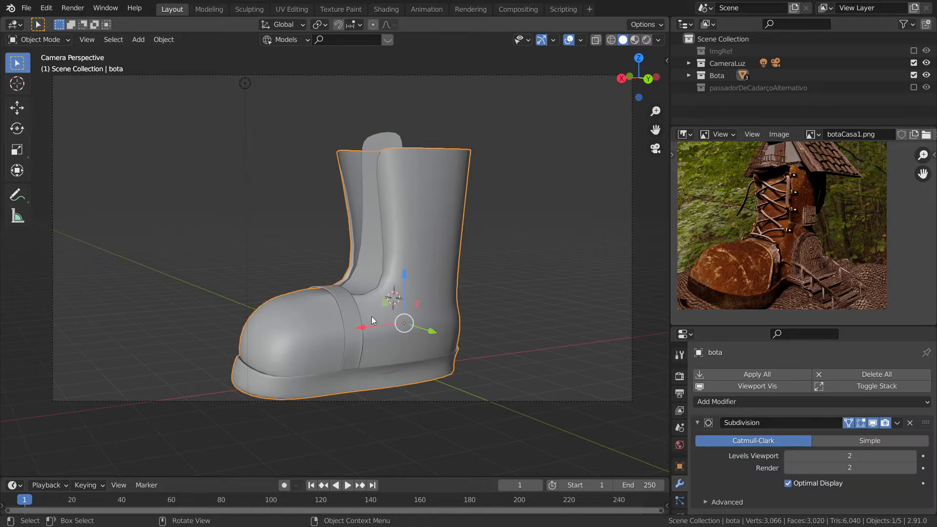
{"action": "left_click", "coordinate": [351, 312]}
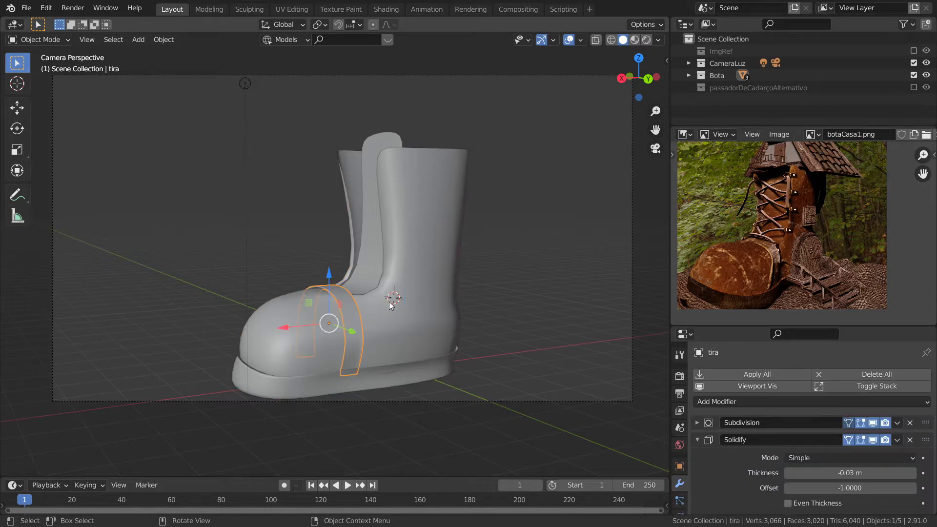
{"action": "key", "text": "Delete"}
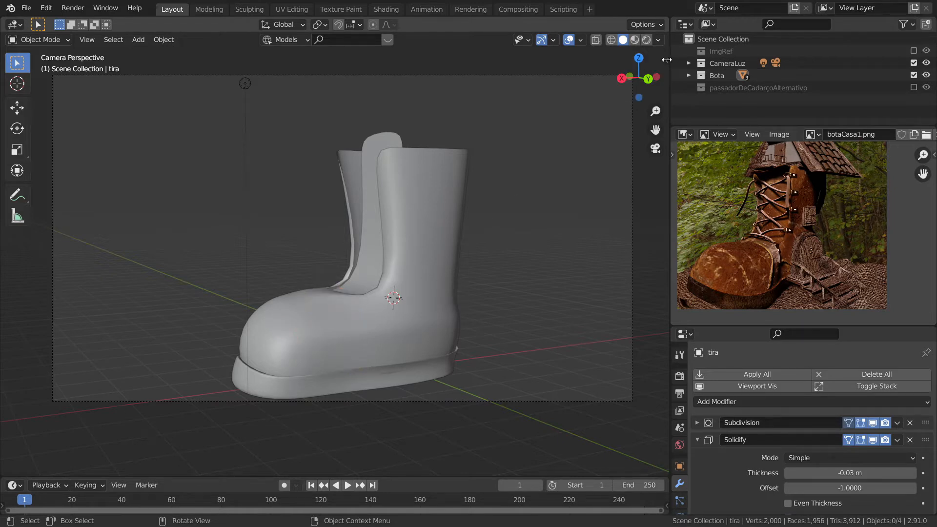
Step: Turn on the Screencast Keys overlay in the 3D viewport
{"action": "key", "text": "n"}
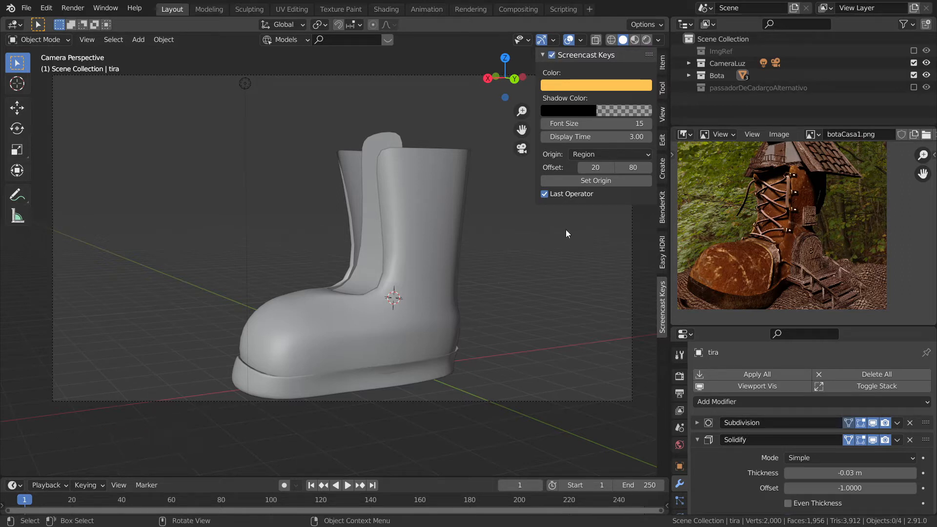
{"action": "key", "text": "n"}
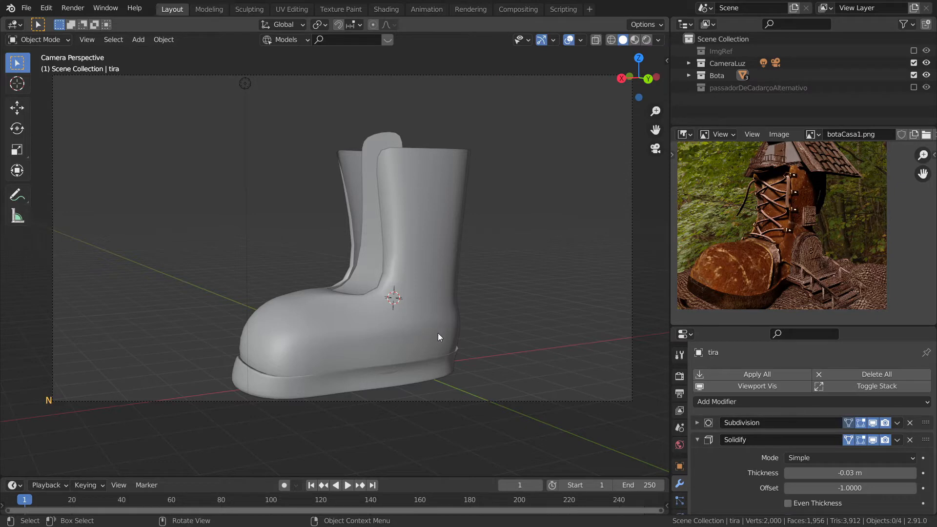
Step: Apply the Subdivision modifier on the boot so it becomes real mesh geometry
{"action": "scroll", "coordinate": [422, 358], "scroll_direction": "up", "scroll_amount": 1}
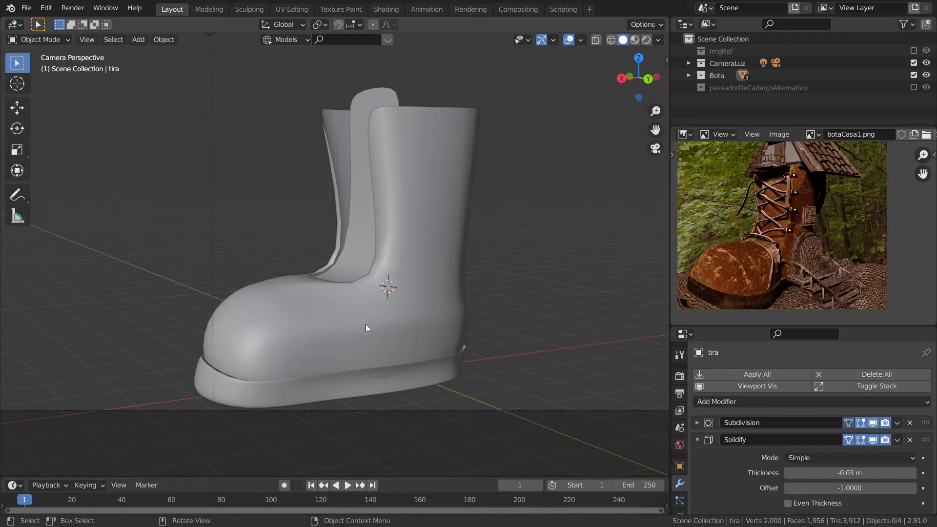
{"action": "left_click", "coordinate": [389, 301]}
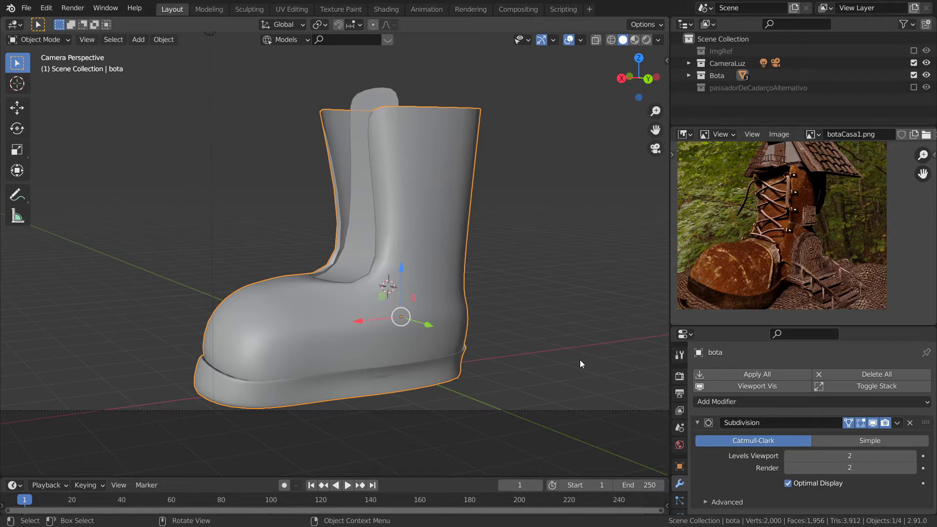
{"action": "left_click_drag", "start_coordinate": [742, 325], "coordinate": [742, 278]}
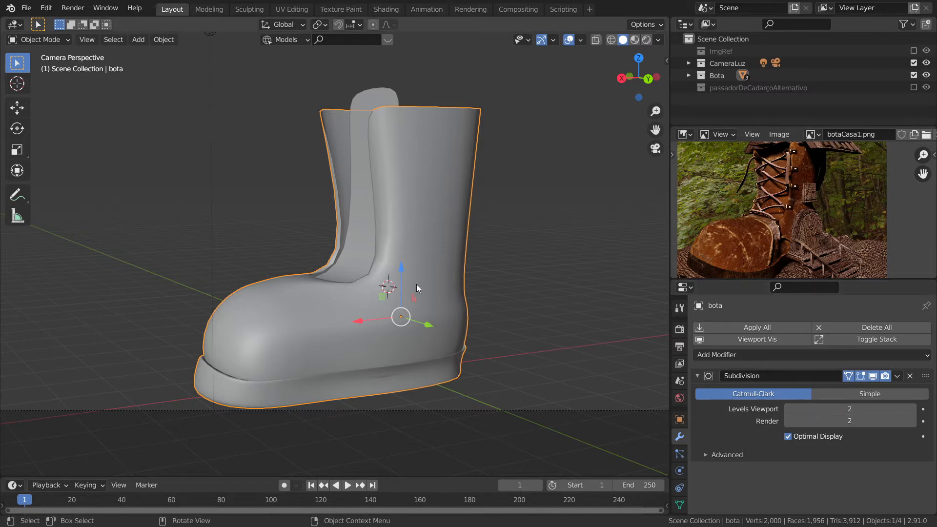
{"action": "left_click", "coordinate": [898, 376]}
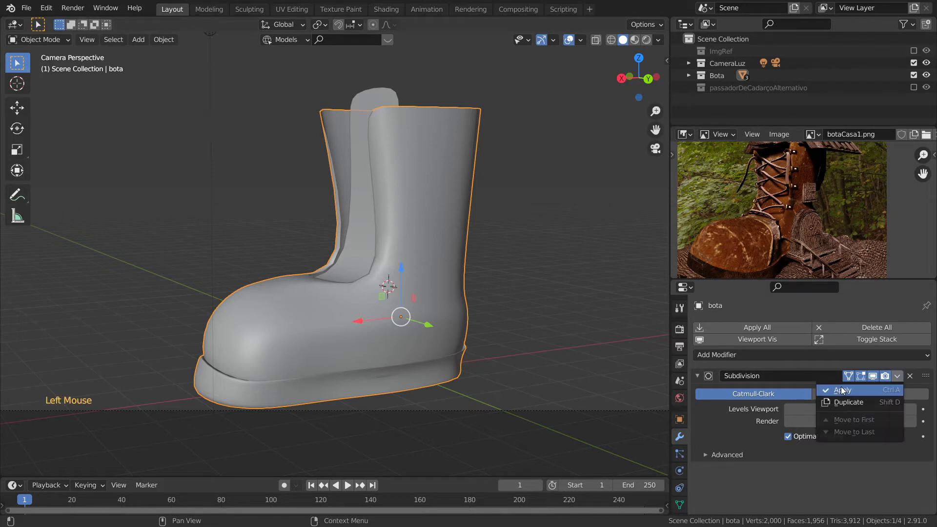
{"action": "left_click", "coordinate": [897, 378]}
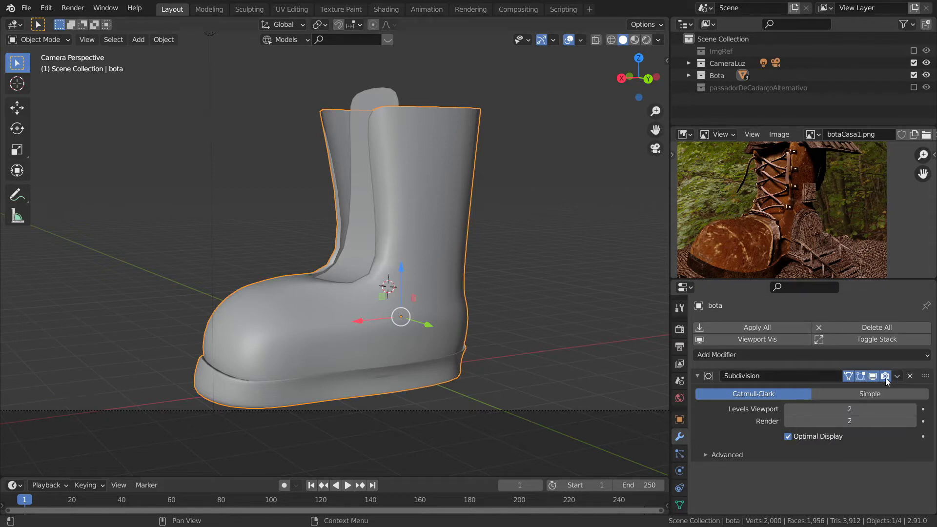
{"action": "left_click", "coordinate": [897, 378]}
{"action": "left_click", "coordinate": [845, 391]}
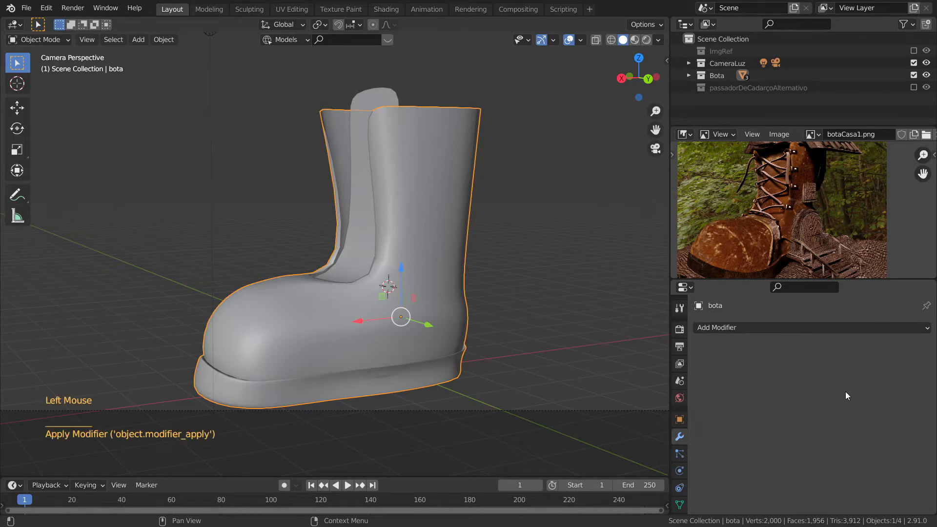
Step: Enter Edit Mode on the boot and select the edge loop running around its front opening
{"action": "middle_click_drag", "start_coordinate": [383, 299], "coordinate": [408, 323]}
{"action": "scroll", "coordinate": [354, 311], "scroll_direction": "up", "scroll_amount": 4}
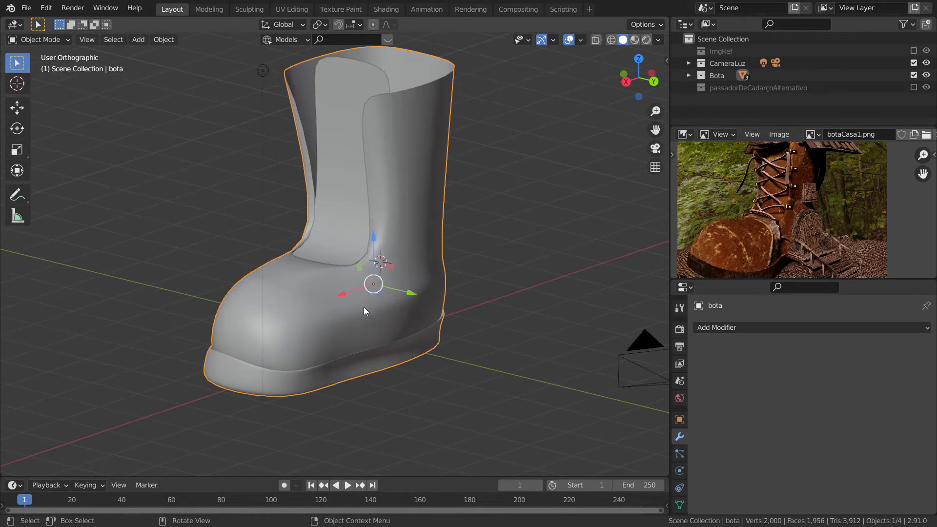
{"action": "middle_click_drag", "start_coordinate": [354, 309], "coordinate": [401, 346], "text": "shift"}
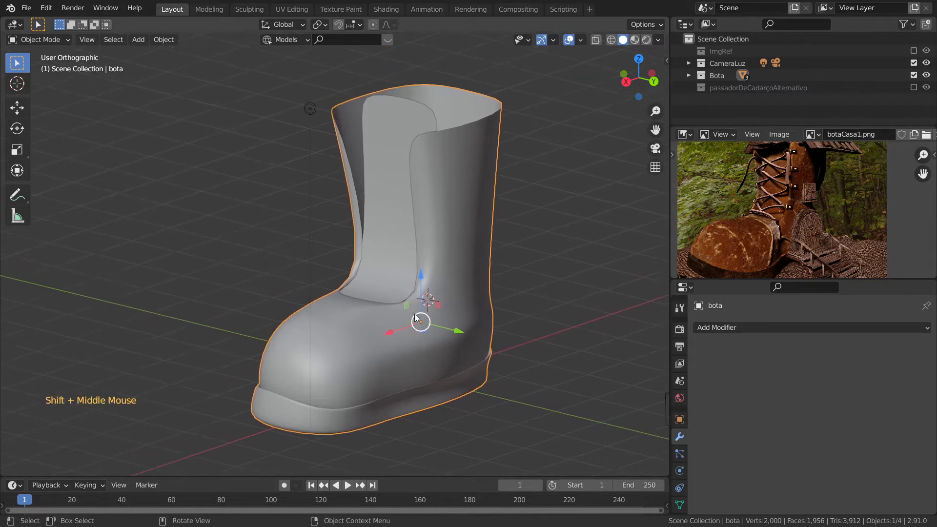
{"action": "left_click", "coordinate": [425, 249]}
{"action": "left_click", "coordinate": [459, 254]}
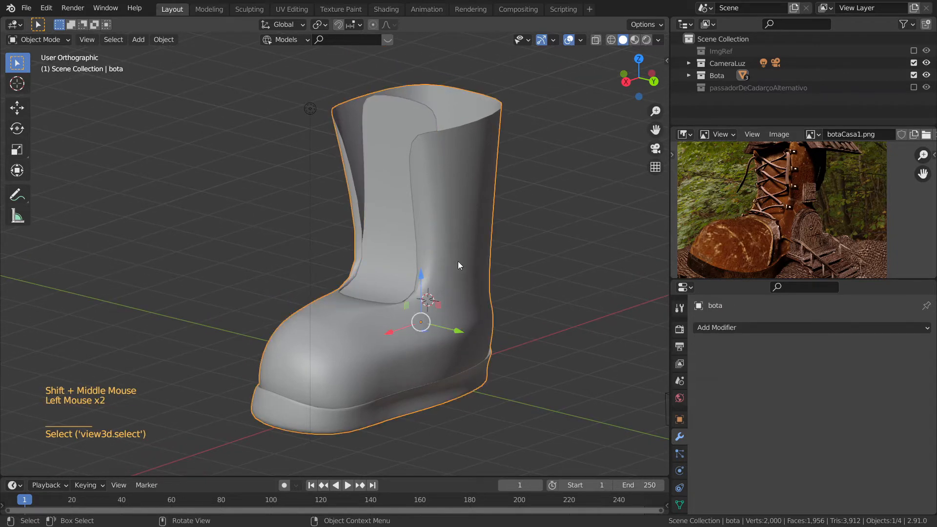
{"action": "key", "text": "Tab"}
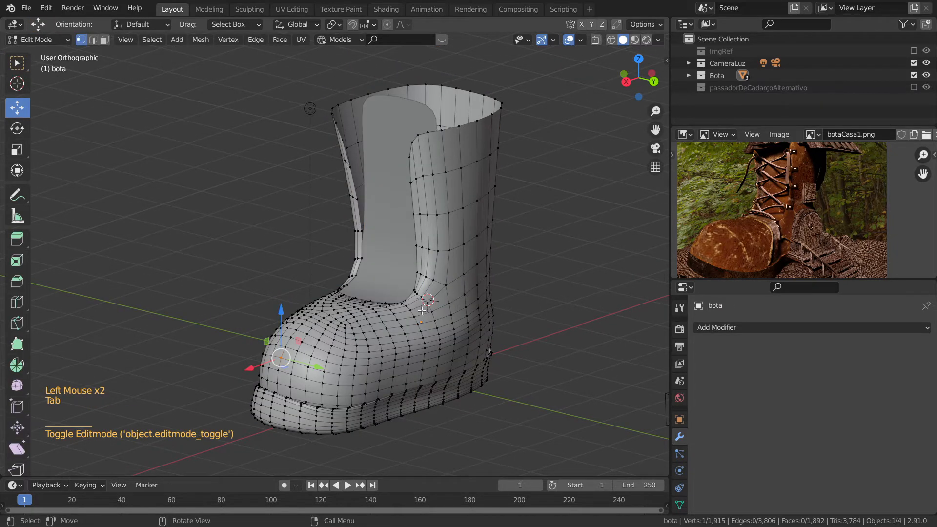
{"action": "middle_click_drag", "start_coordinate": [425, 322], "coordinate": [366, 223]}
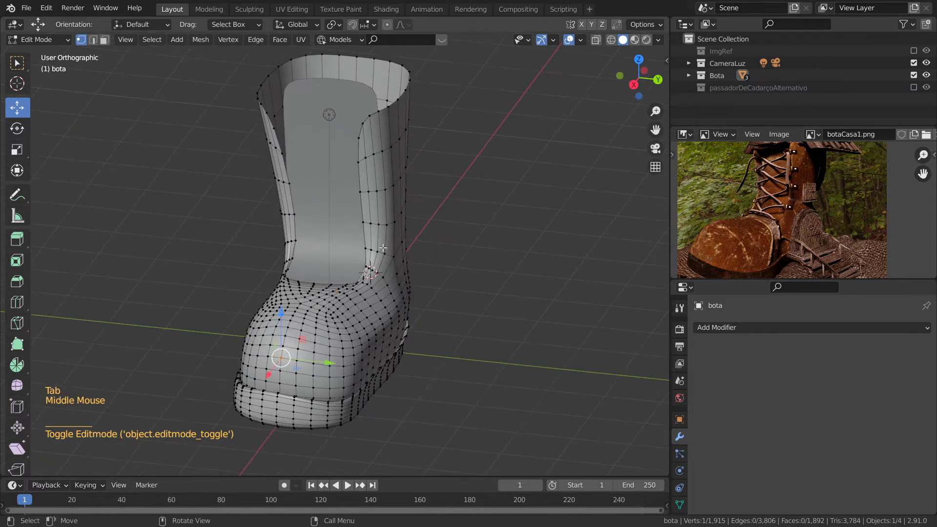
{"action": "left_click", "coordinate": [364, 221], "text": "alt"}
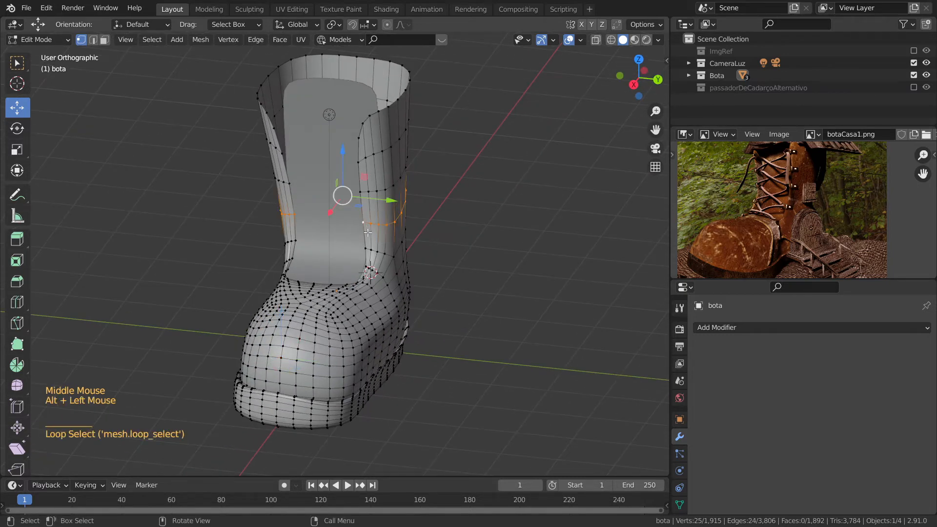
{"action": "left_click", "coordinate": [361, 182], "text": "alt"}
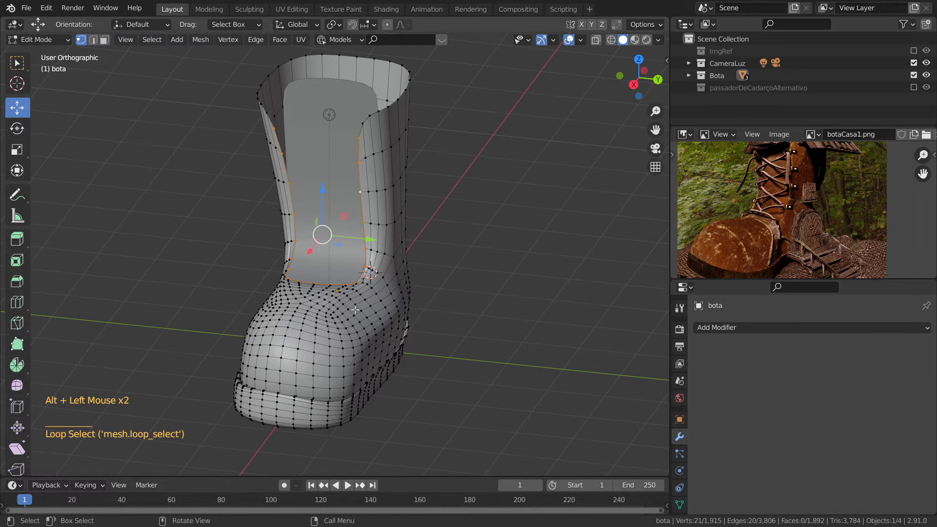
{"action": "middle_click_drag", "start_coordinate": [381, 322], "coordinate": [425, 346], "text": "alt+shift"}
{"action": "scroll", "coordinate": [423, 346], "scroll_direction": "up", "scroll_amount": 3}
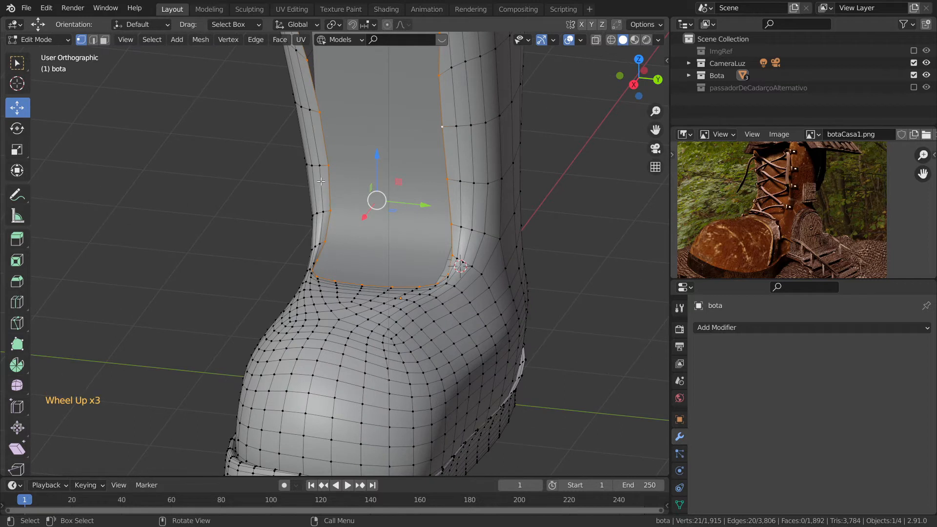
{"action": "middle_click_drag", "start_coordinate": [389, 203], "coordinate": [351, 251], "text": "alt+shift"}
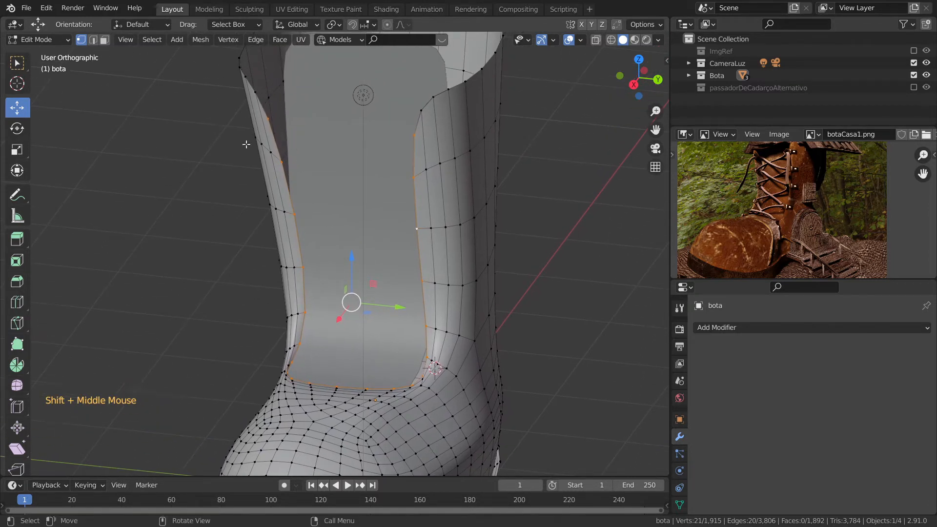
{"action": "left_click", "coordinate": [228, 40]}
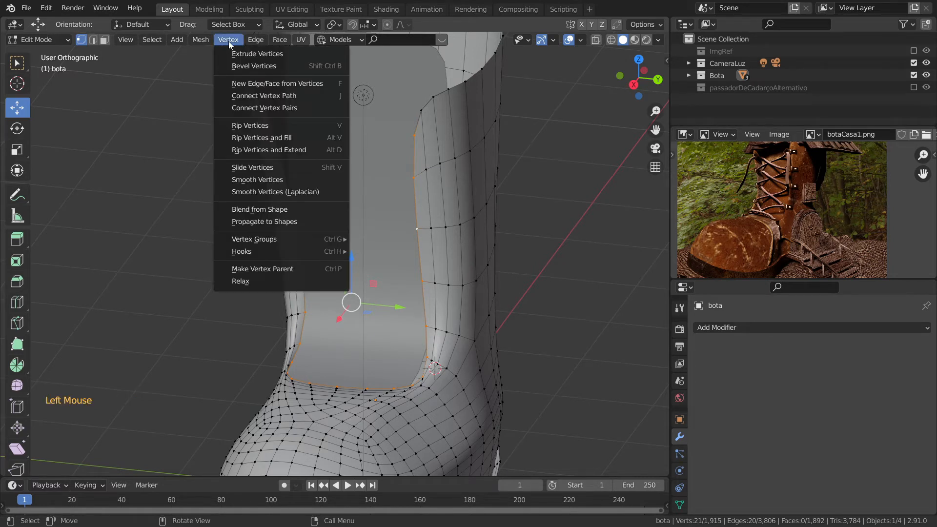
{"action": "left_click", "coordinate": [262, 169]}
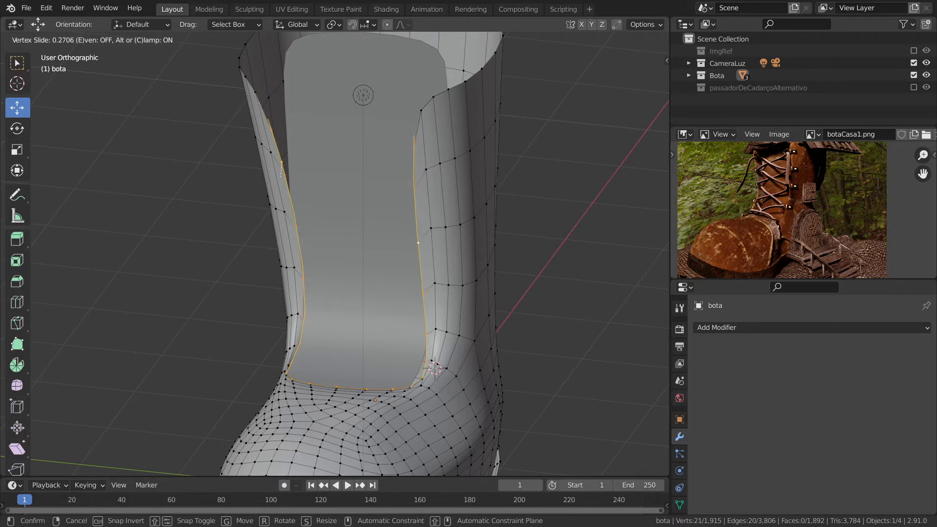
{"action": "left_click", "coordinate": [264, 177]}
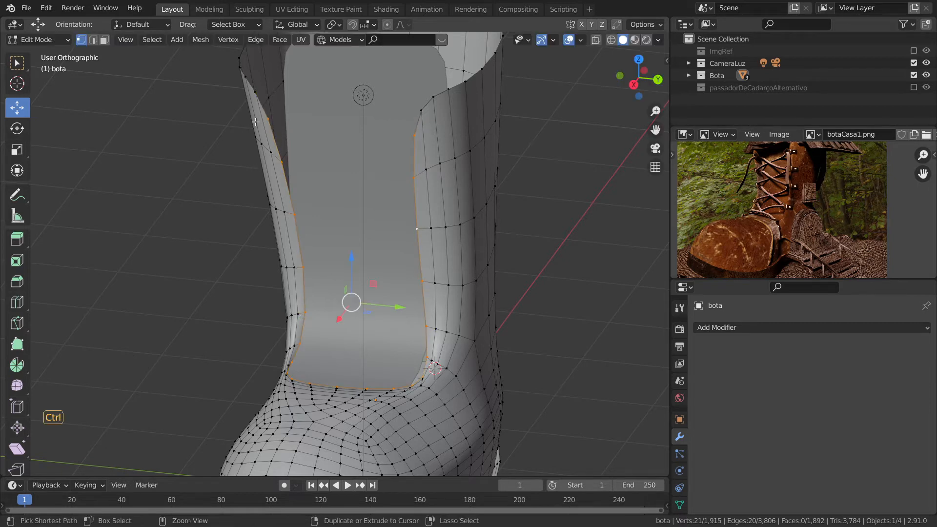
{"action": "key", "text": "ctrl+z"}
Step: Smooth the vertices of the edge loop around the front opening with smoothing 0.500 and 4 repeats
{"action": "left_click", "coordinate": [421, 197], "text": "alt"}
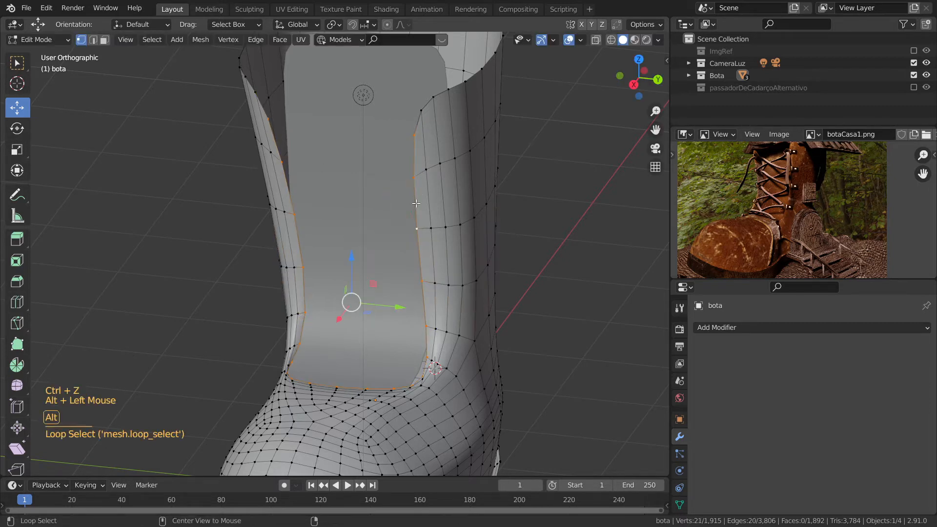
{"action": "left_click", "coordinate": [228, 40]}
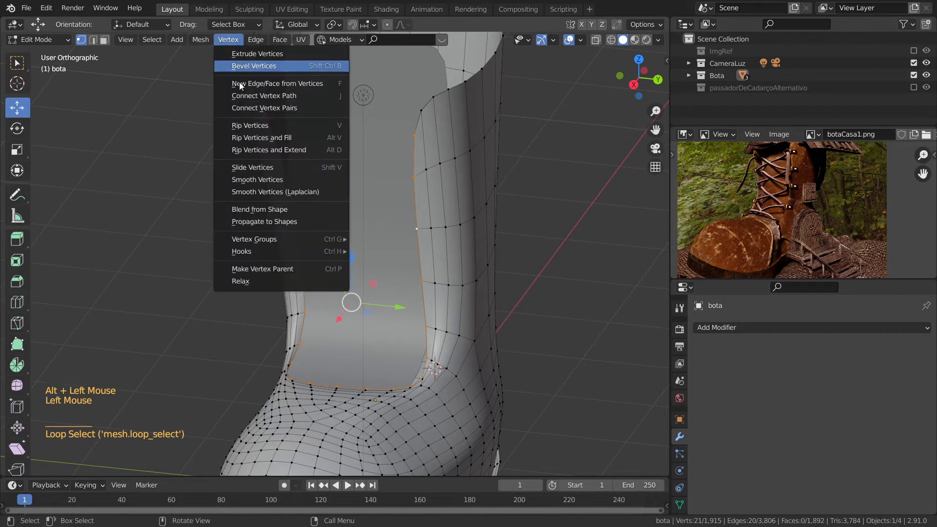
{"action": "left_click", "coordinate": [251, 179]}
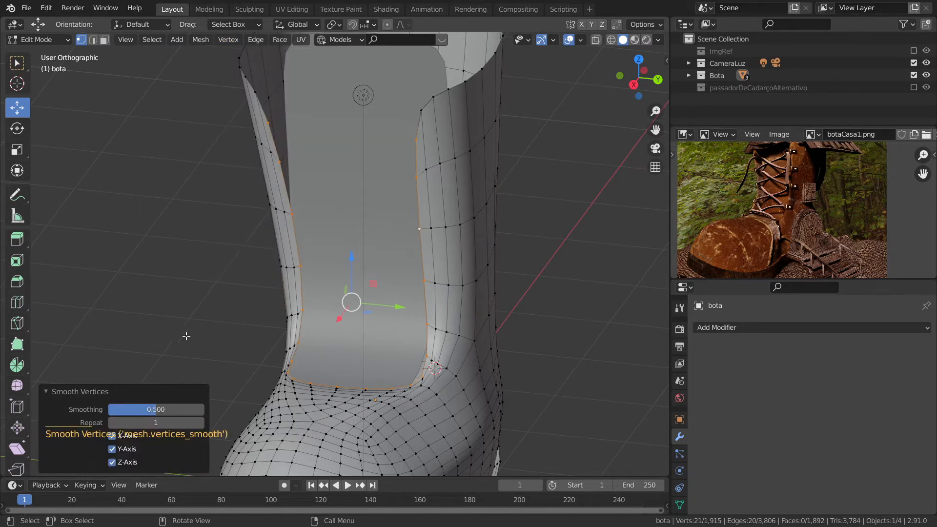
{"action": "left_click", "coordinate": [200, 423]}
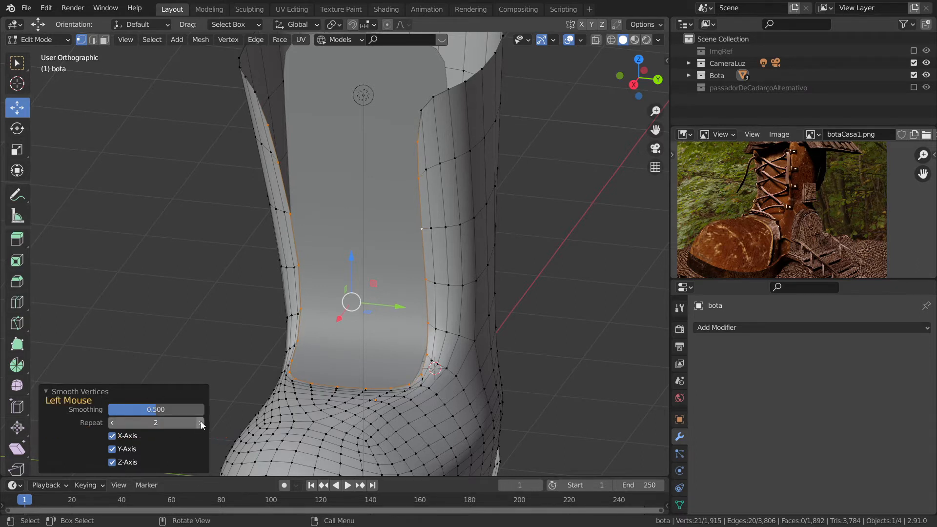
{"action": "left_click", "coordinate": [201, 423]}
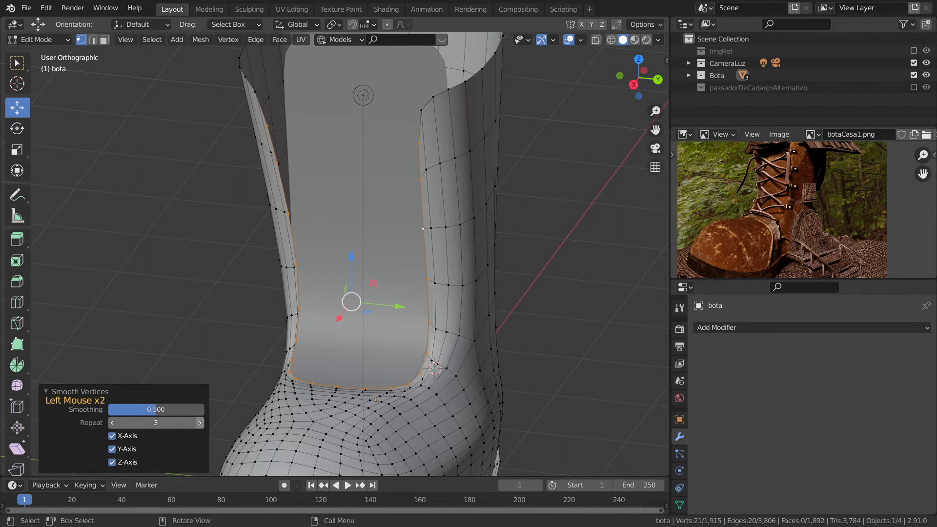
{"action": "left_click", "coordinate": [201, 422]}
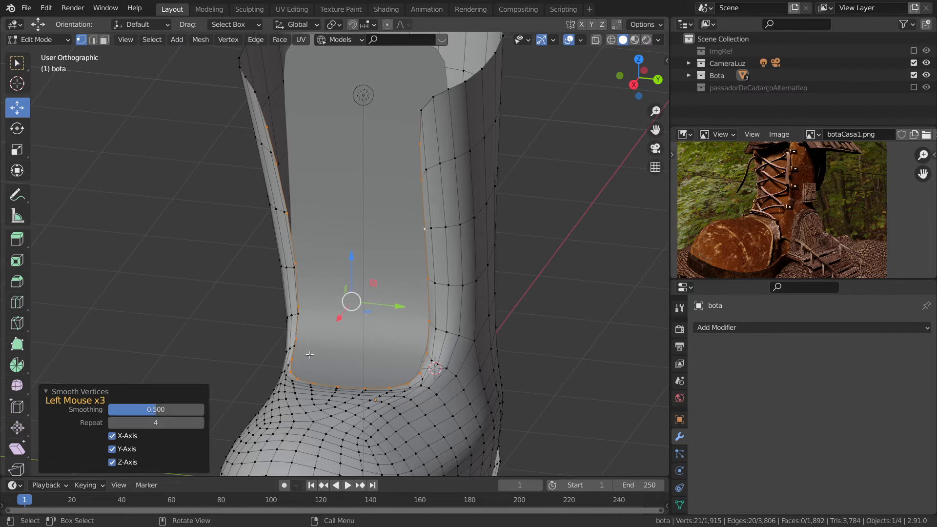
Step: Add the neighbouring edge loop to the selection and smooth both loops' vertices with 4 repeats
{"action": "left_click", "coordinate": [433, 279], "text": "alt+shift"}
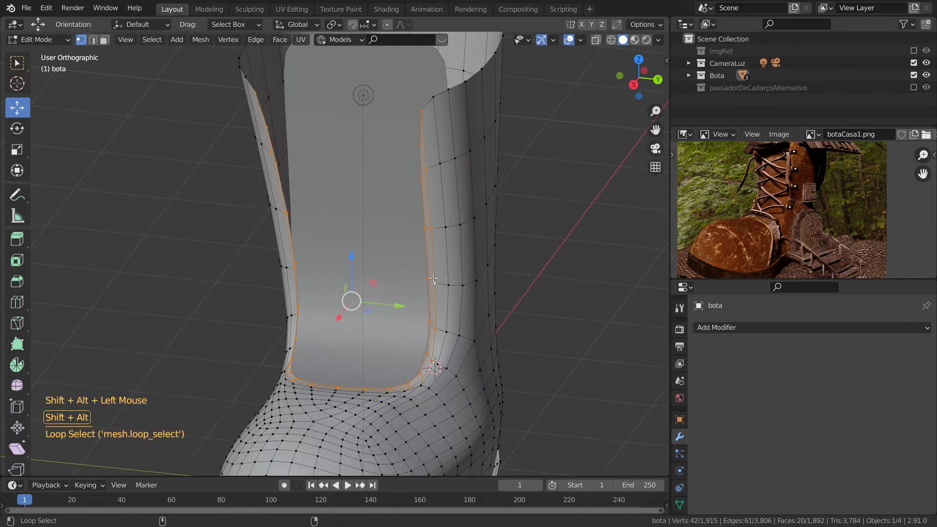
{"action": "left_click", "coordinate": [228, 39]}
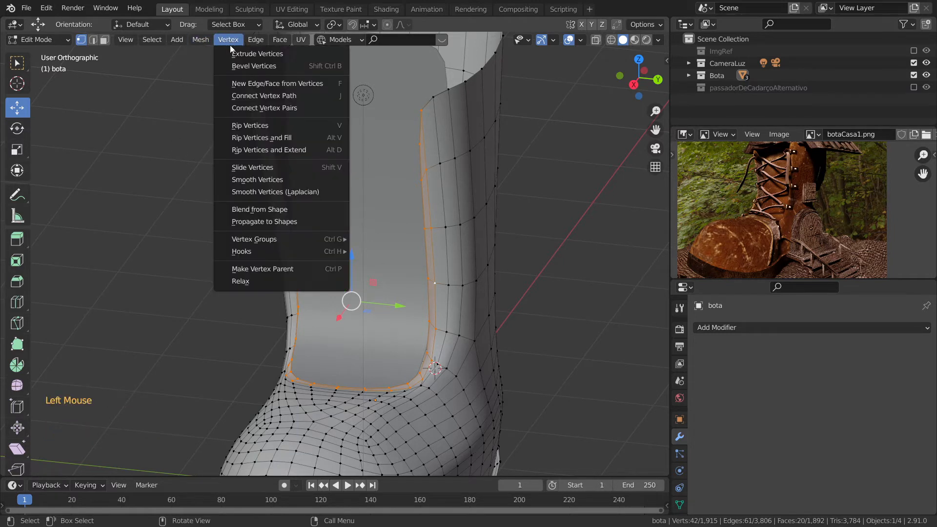
{"action": "left_click", "coordinate": [262, 182]}
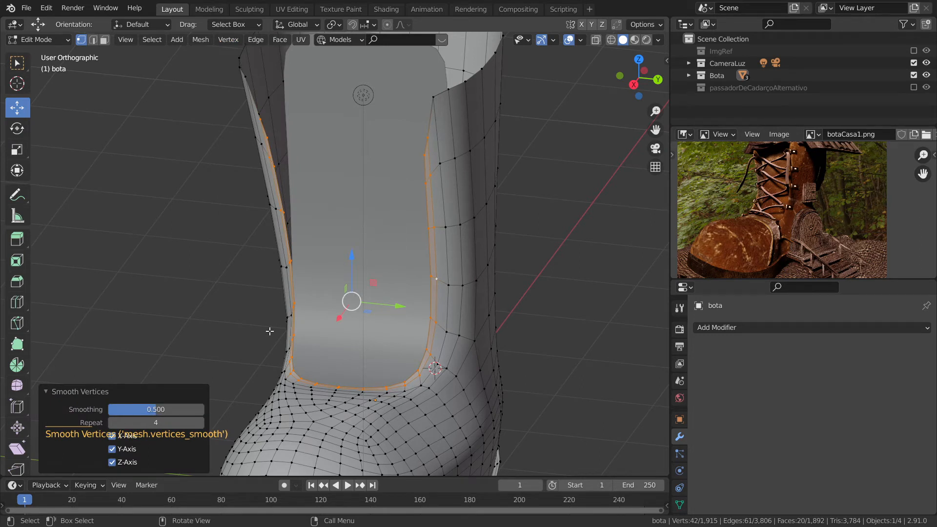
Step: Select the two uppermost edge vertices on each side of the front opening and move all four upward along Z
{"action": "left_click", "coordinate": [431, 266], "text": "alt"}
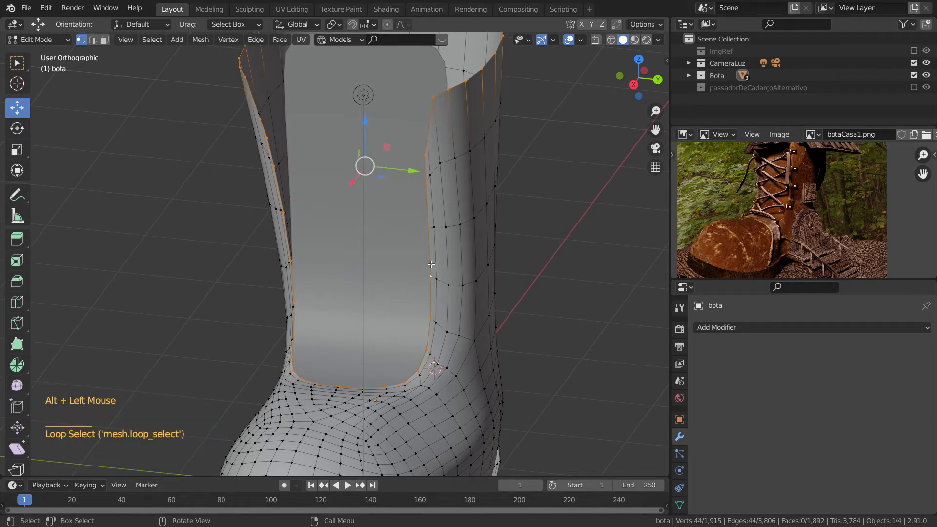
{"action": "left_click", "coordinate": [424, 156]}
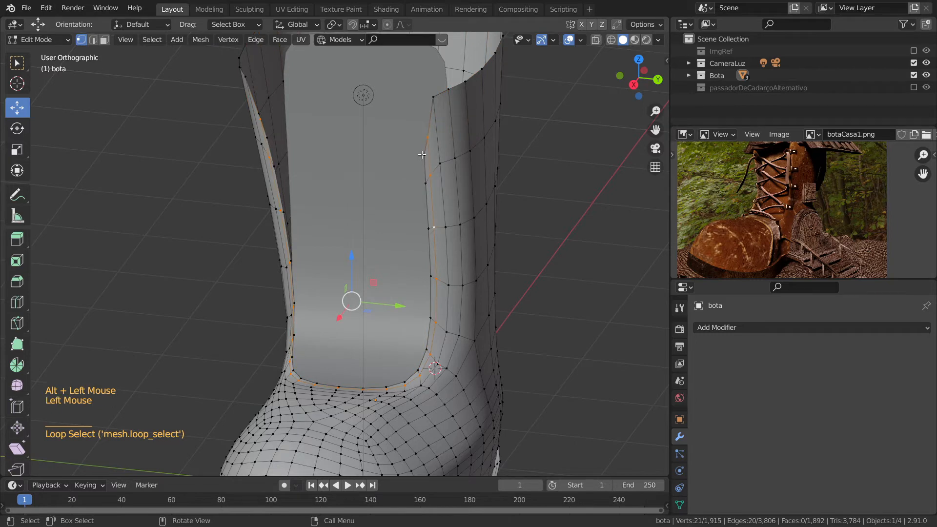
{"action": "left_click", "coordinate": [425, 137], "text": "shift"}
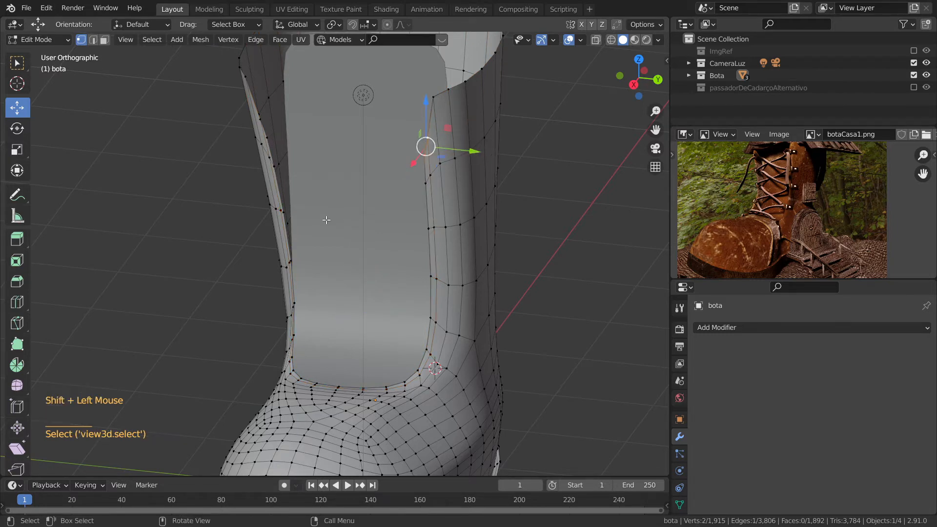
{"action": "middle_click_drag", "start_coordinate": [326, 220], "coordinate": [359, 203]}
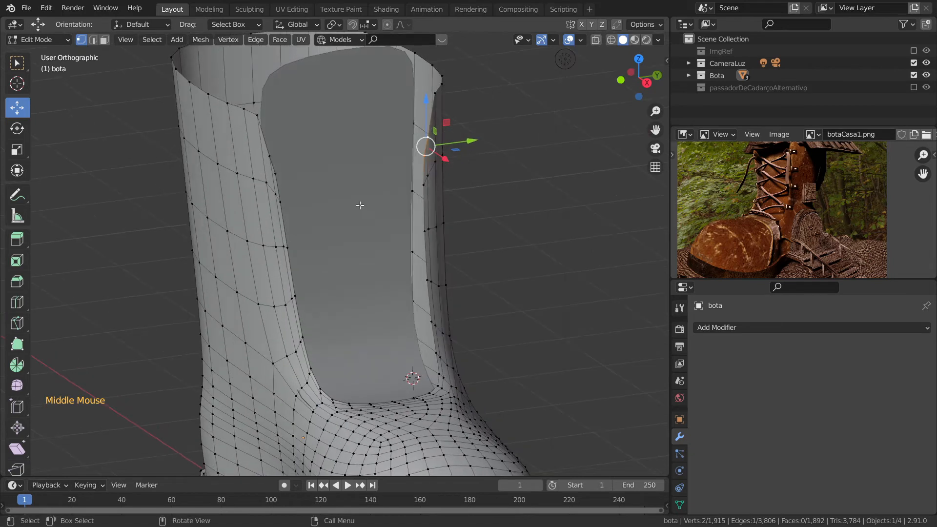
{"action": "left_click", "coordinate": [275, 170], "text": "shift"}
{"action": "left_click", "coordinate": [270, 156], "text": "shift"}
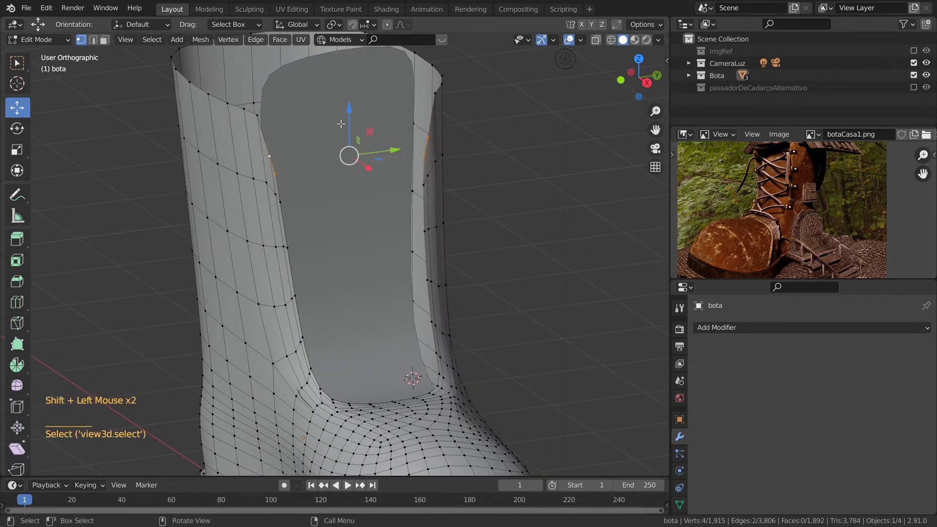
{"action": "left_click_drag", "start_coordinate": [349, 124], "coordinate": [355, 87]}
Step: Select the edge loop around the front opening, scale it to 0.886 and raise it 0.087509 m along Z
{"action": "middle_click_drag", "start_coordinate": [379, 235], "coordinate": [317, 253]}
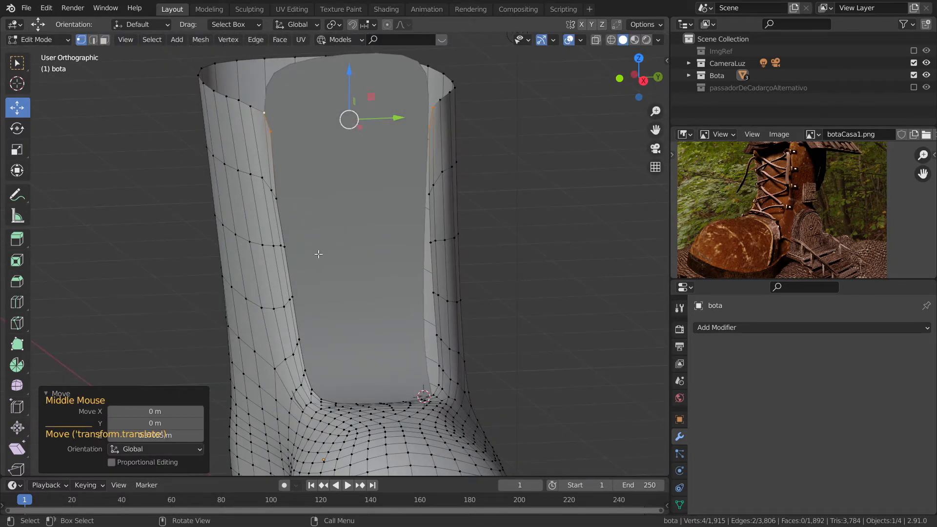
{"action": "left_click", "coordinate": [288, 271], "text": "alt"}
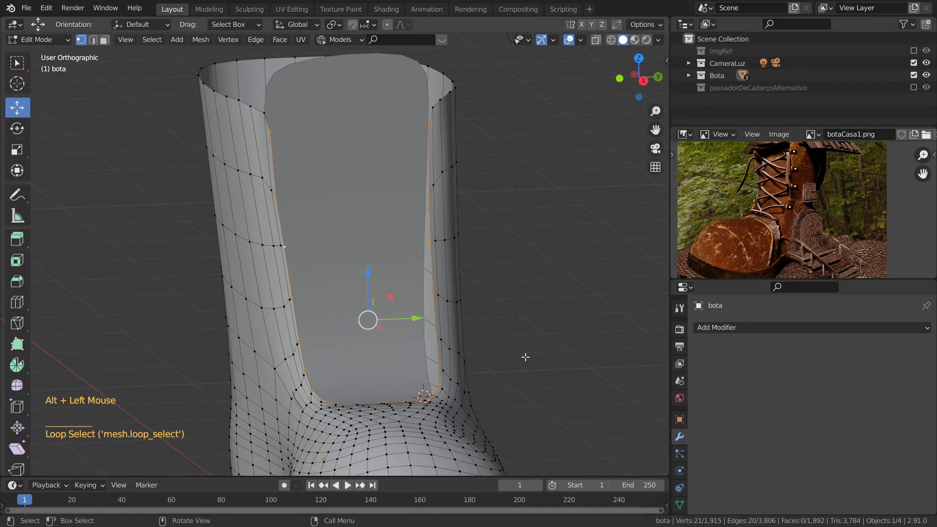
{"action": "key", "text": "s"}
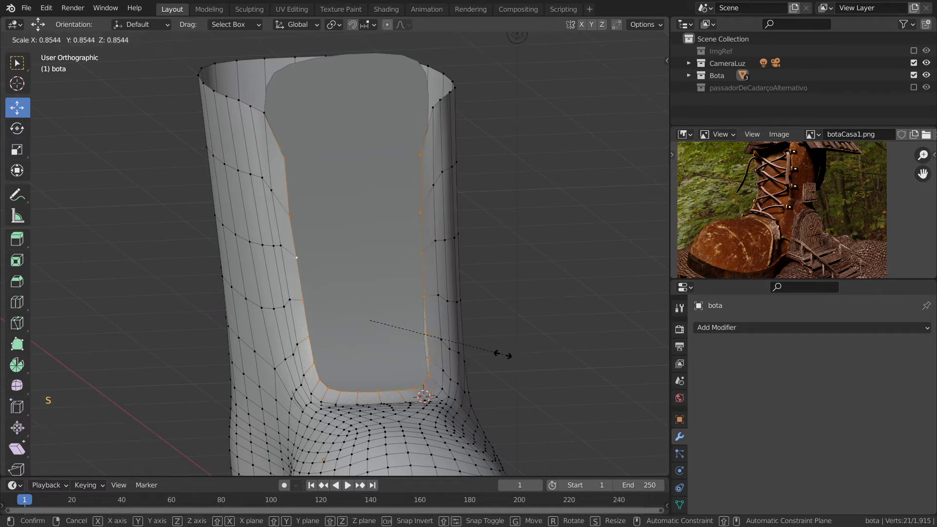
{"action": "left_click", "coordinate": [507, 355]}
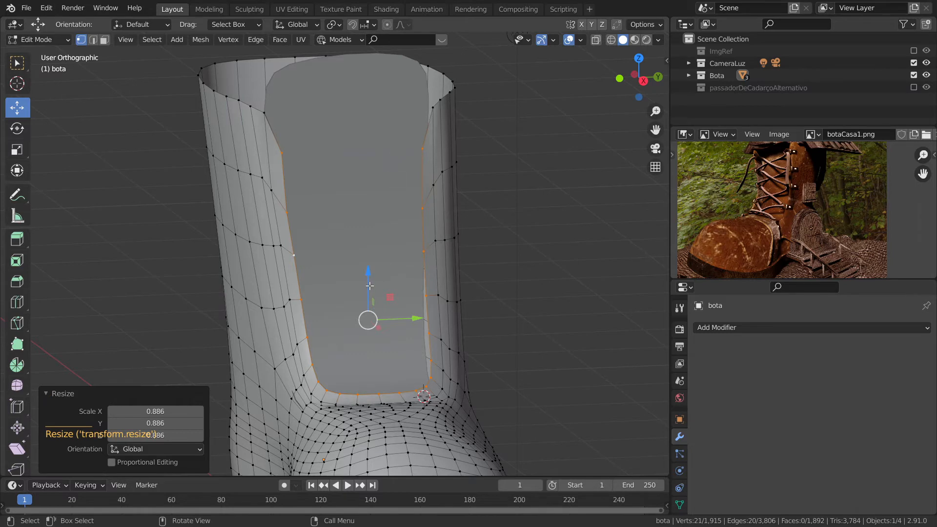
{"action": "left_click_drag", "start_coordinate": [373, 284], "coordinate": [368, 275]}
{"action": "scroll", "coordinate": [386, 317], "scroll_direction": "down", "scroll_amount": 2}
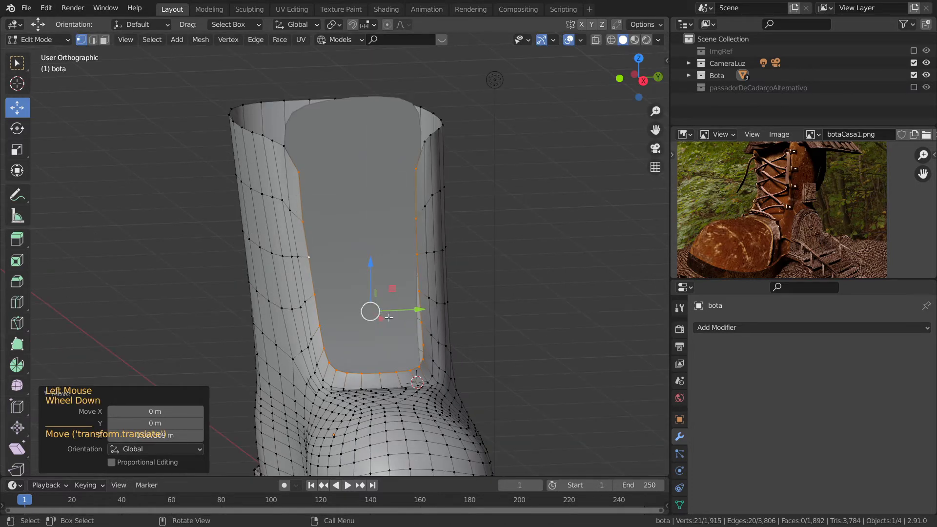
Step: Select eight spaced vertices for the lace holes on the loop beside the front opening's edge, four on each side
{"action": "middle_click_drag", "start_coordinate": [385, 317], "coordinate": [322, 337]}
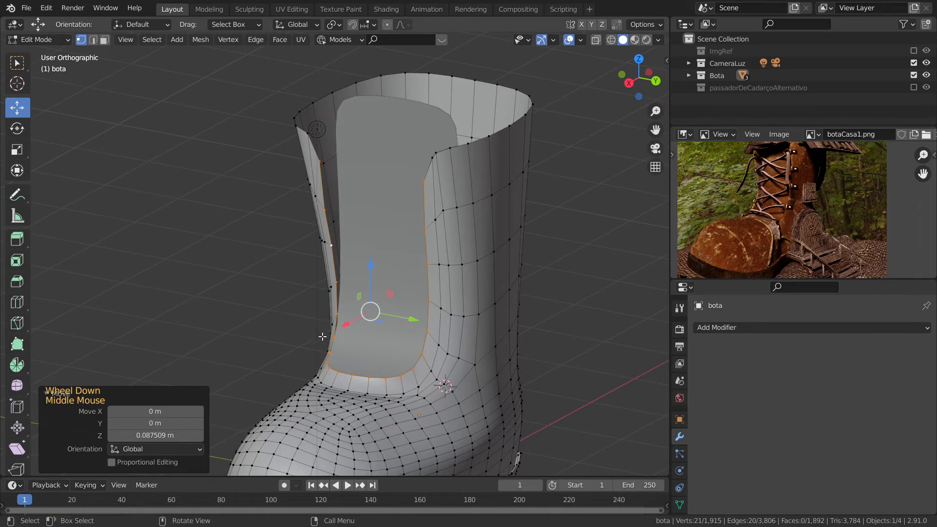
{"action": "left_click", "coordinate": [437, 222]}
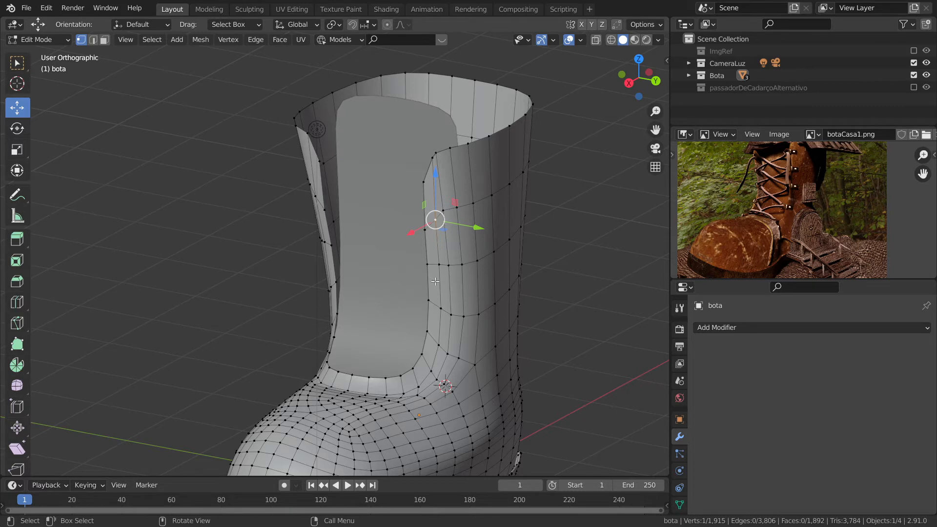
{"action": "left_click", "coordinate": [441, 311], "text": "shift"}
{"action": "left_click", "coordinate": [432, 369], "text": "shift"}
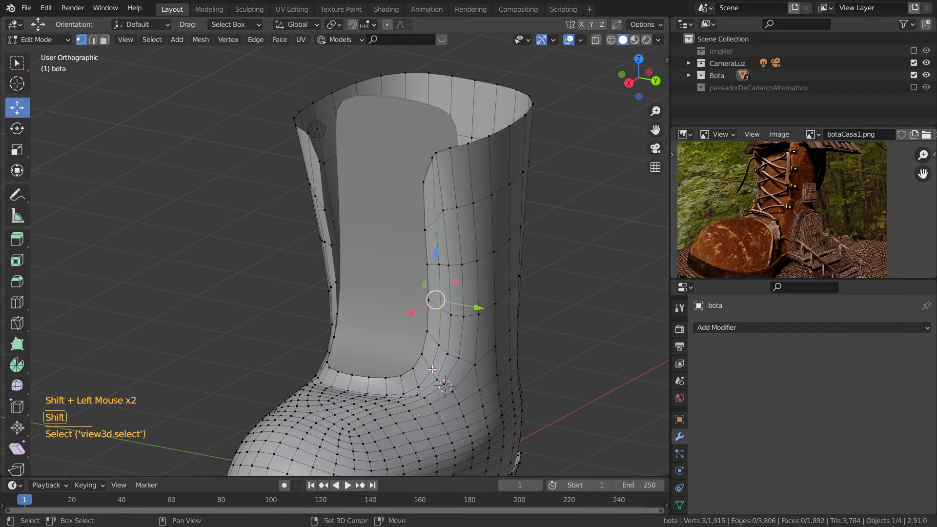
{"action": "left_click", "coordinate": [403, 392], "text": "shift"}
{"action": "middle_click_drag", "start_coordinate": [418, 388], "coordinate": [499, 387]}
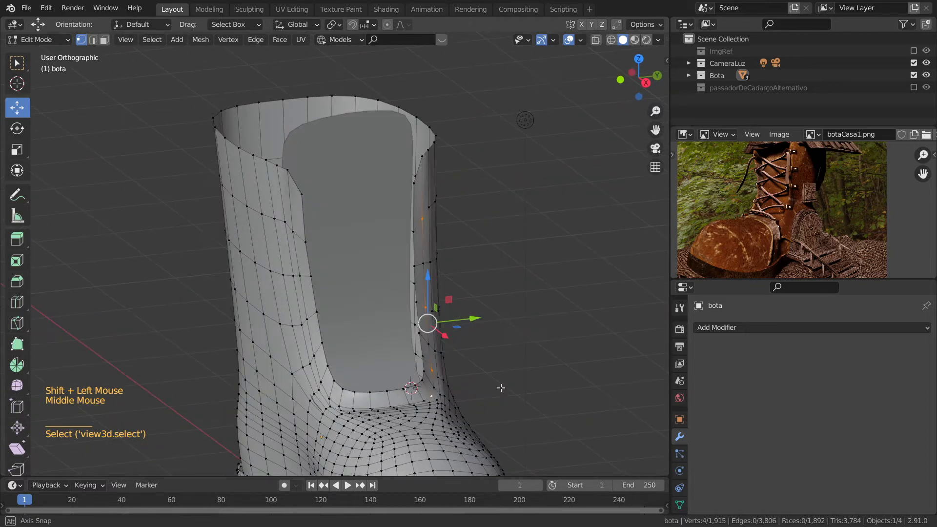
{"action": "left_click", "coordinate": [295, 232], "text": "shift"}
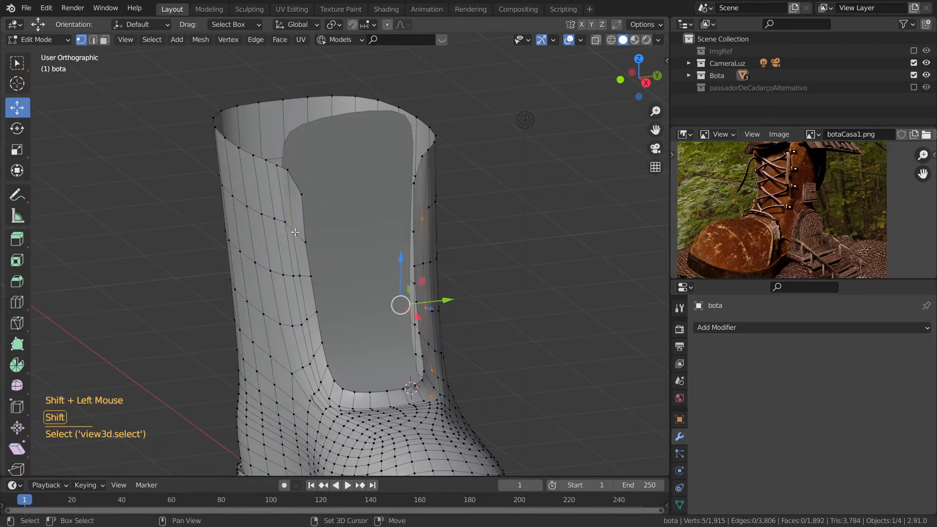
{"action": "left_click", "coordinate": [306, 320], "text": "shift"}
{"action": "left_click", "coordinate": [322, 380], "text": "shift"}
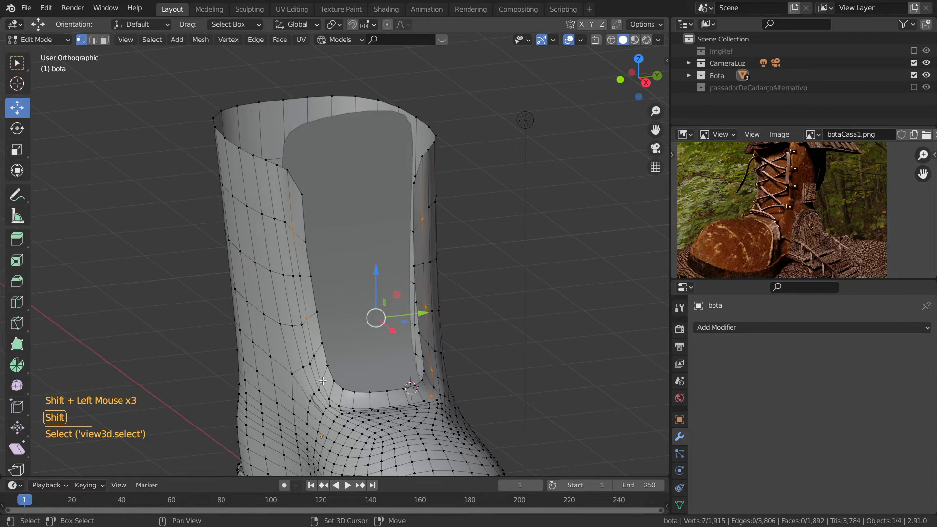
{"action": "left_click", "coordinate": [340, 406], "text": "shift"}
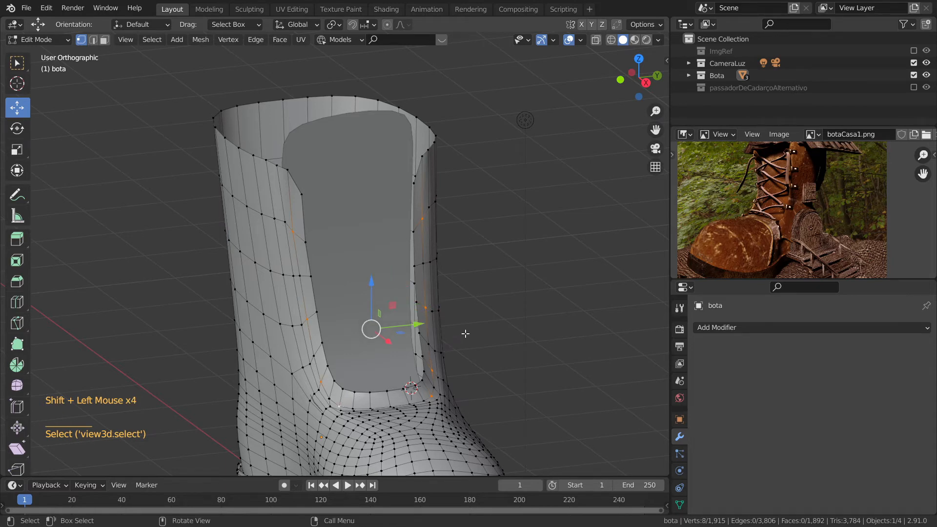
Step: Bevel the eight selected vertices with a width of 0.0798 m and 2 segments
{"action": "middle_click_drag", "start_coordinate": [483, 330], "coordinate": [383, 315]}
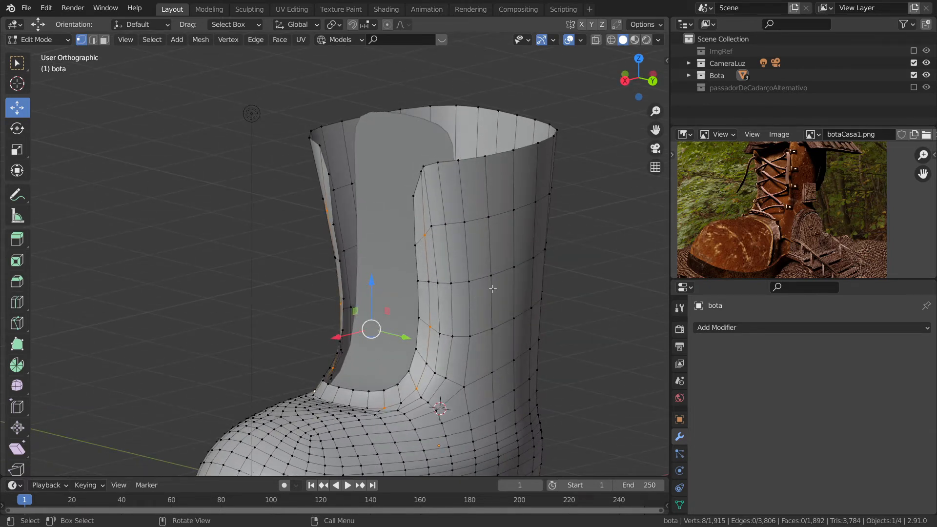
{"action": "key", "text": "ctrl+shift+b"}
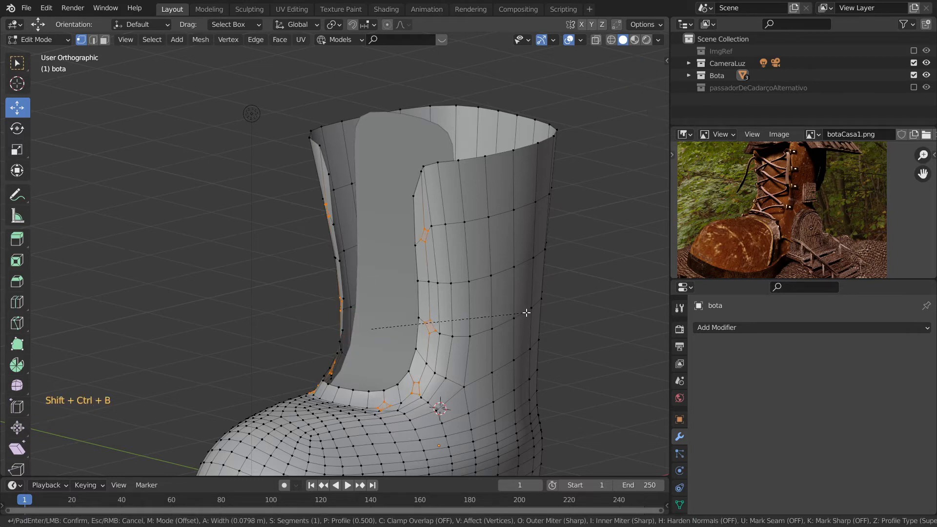
{"action": "left_click", "coordinate": [527, 313]}
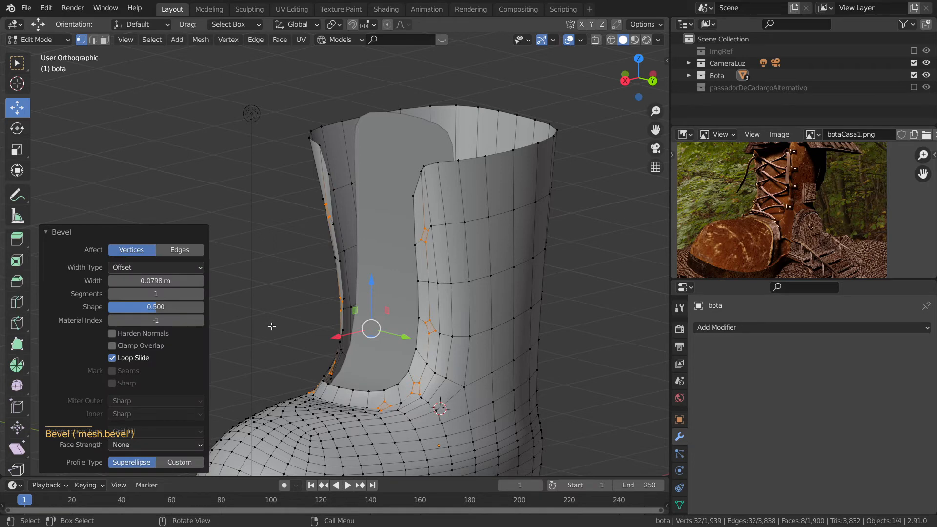
{"action": "middle_click_drag", "start_coordinate": [272, 326], "coordinate": [383, 332]}
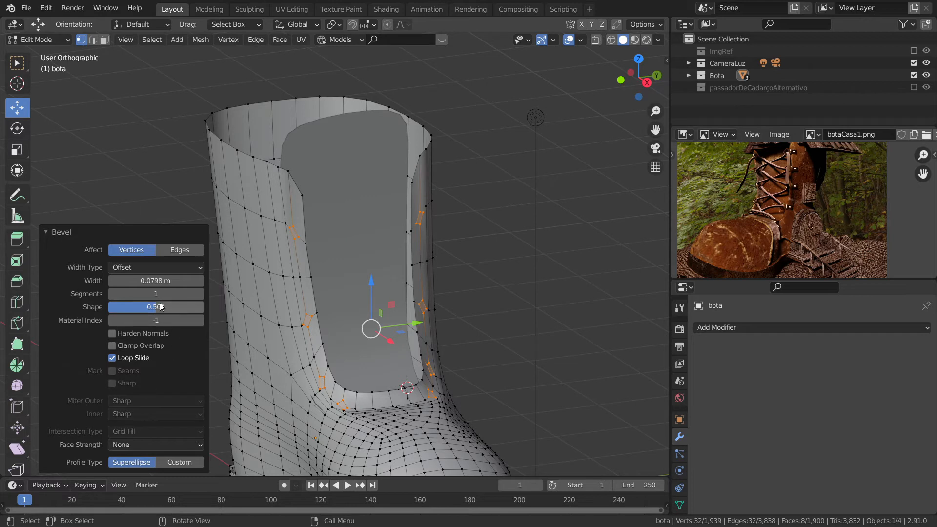
{"action": "left_click", "coordinate": [200, 294]}
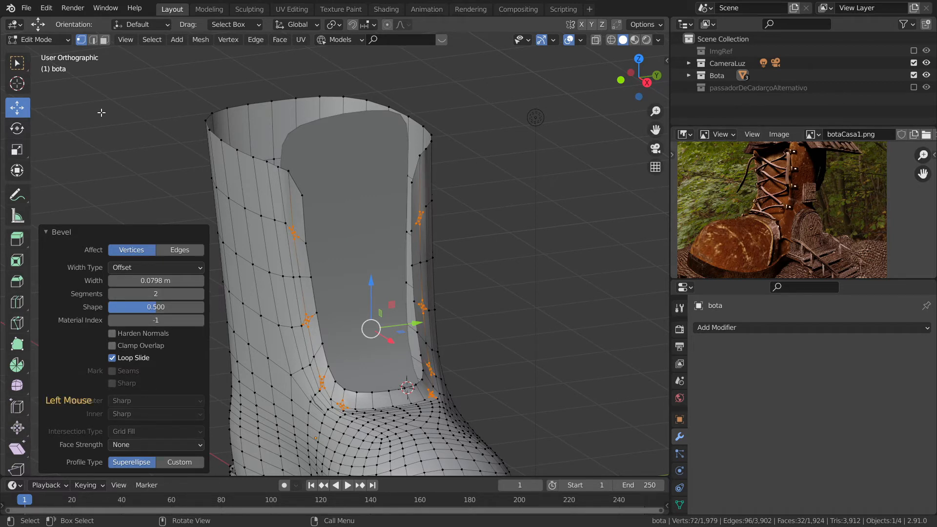
Step: Reshape the beveled patches into regular circles with the LoopTools Circle operation
{"action": "right_click", "coordinate": [95, 98]}
{"action": "mouse_move", "coordinate": [96, 99]}
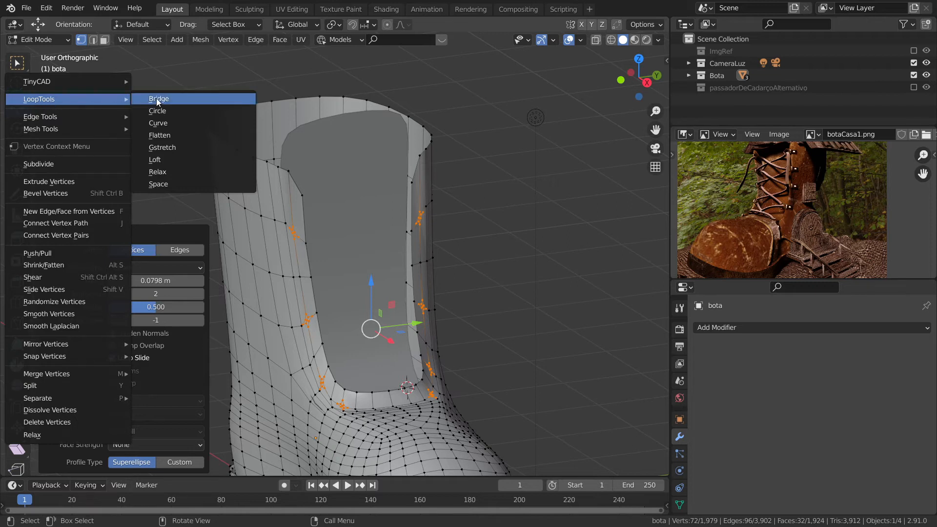
{"action": "left_click", "coordinate": [159, 112]}
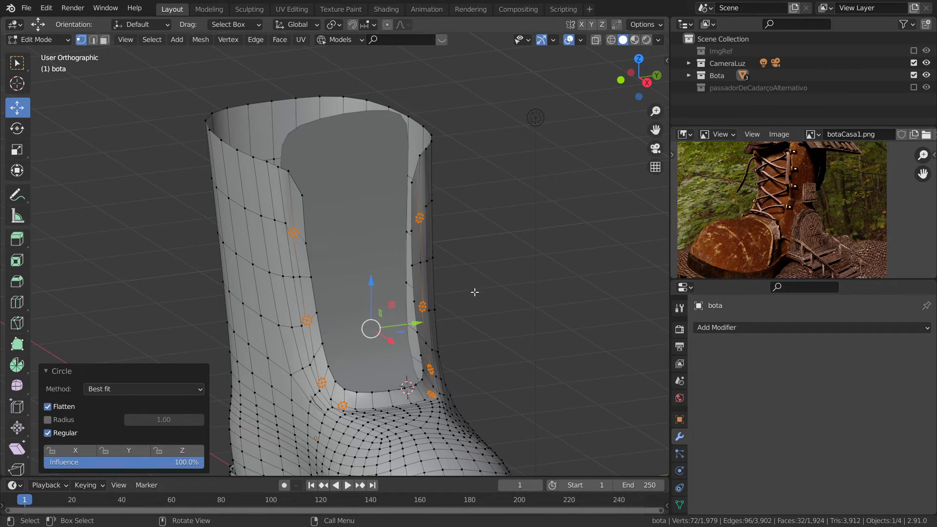
Step: Shrink the selection to the centre vertex of each circle and delete those vertices to open the lace holes
{"action": "scroll", "coordinate": [475, 292], "scroll_direction": "up", "scroll_amount": 2}
{"action": "middle_click_drag", "start_coordinate": [466, 314], "coordinate": [489, 266], "text": "shift"}
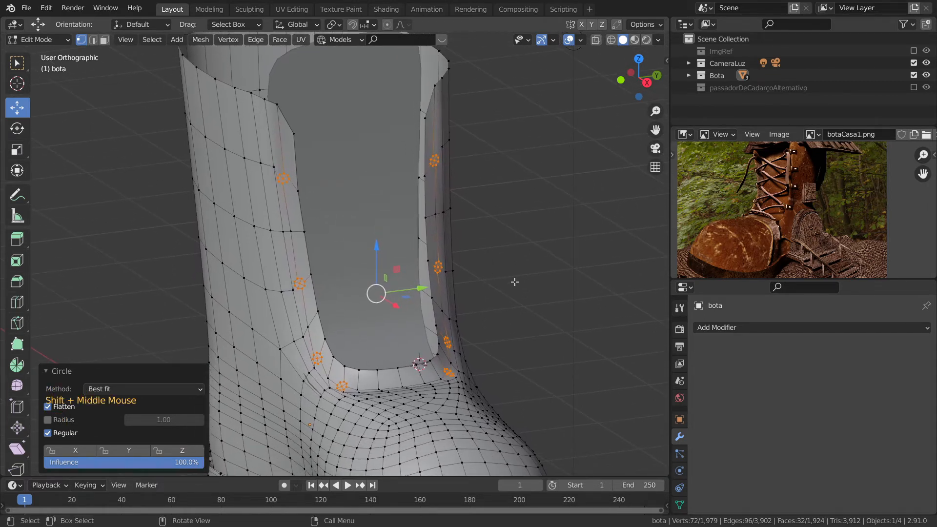
{"action": "key", "text": "ctrl"}
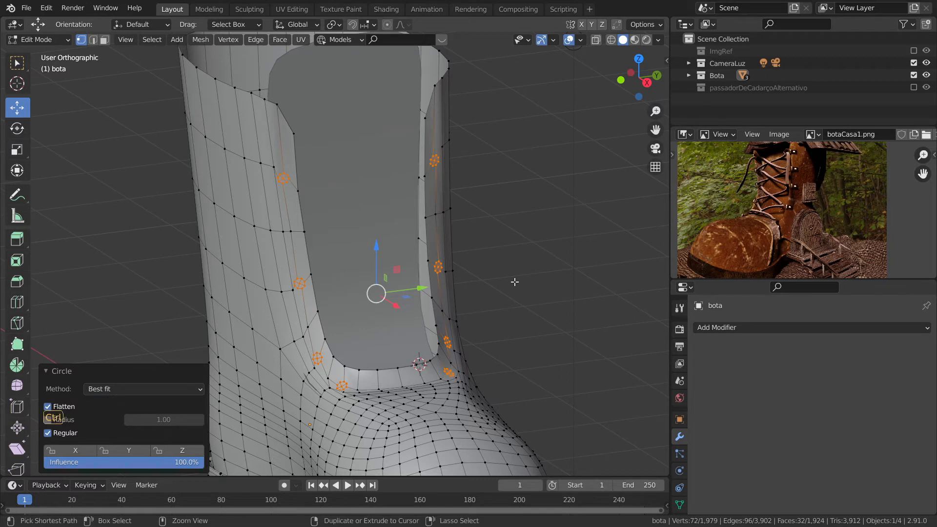
{"action": "key", "text": "ctrl+KP_Subtract"}
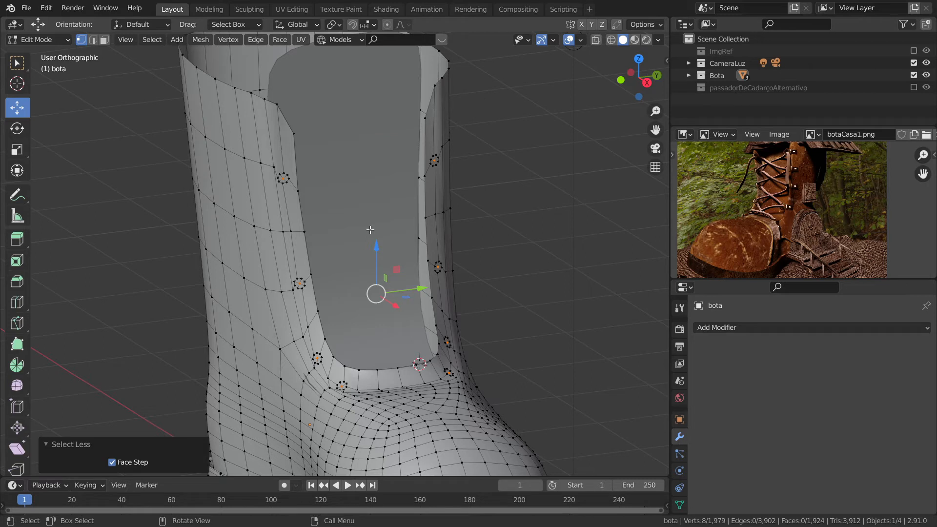
{"action": "key", "text": "x"}
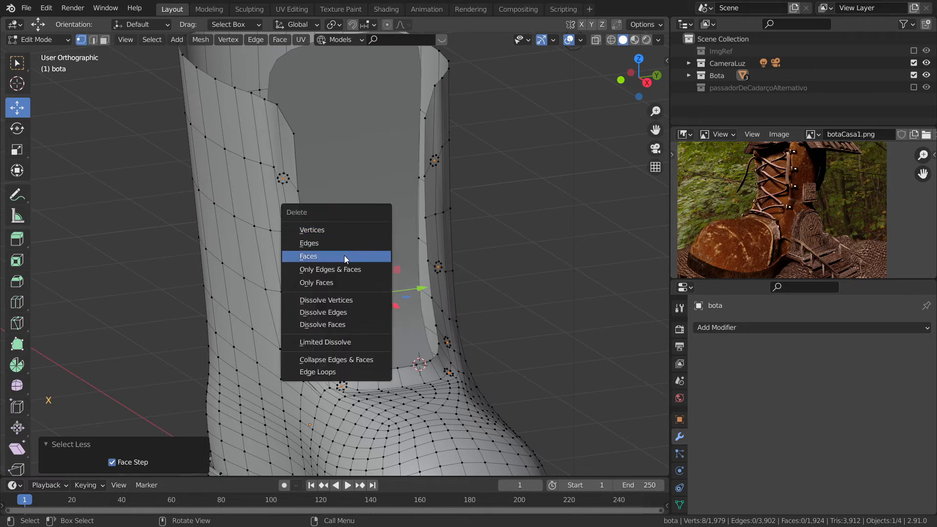
{"action": "left_click", "coordinate": [334, 232]}
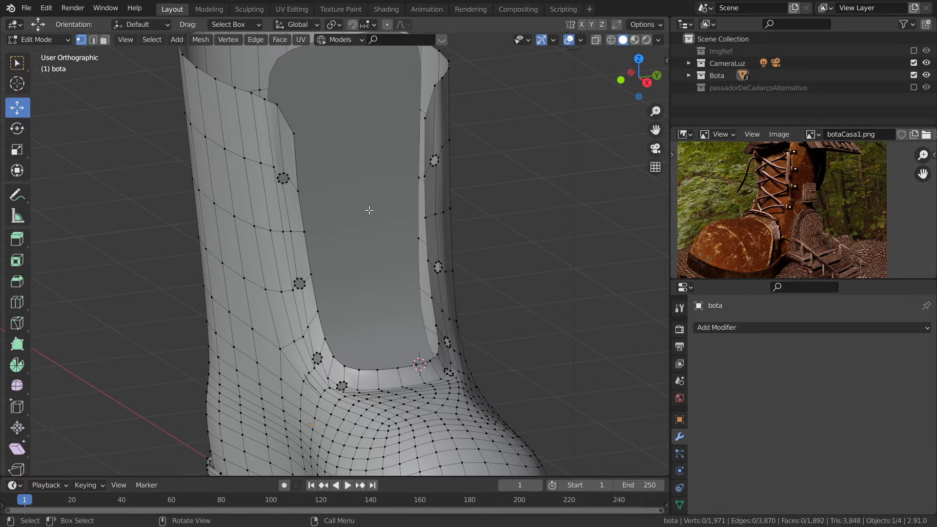
Step: Try to loop-select the boundary edges of the two upper lace holes on one side in edge select mode
{"action": "key", "text": "2"}
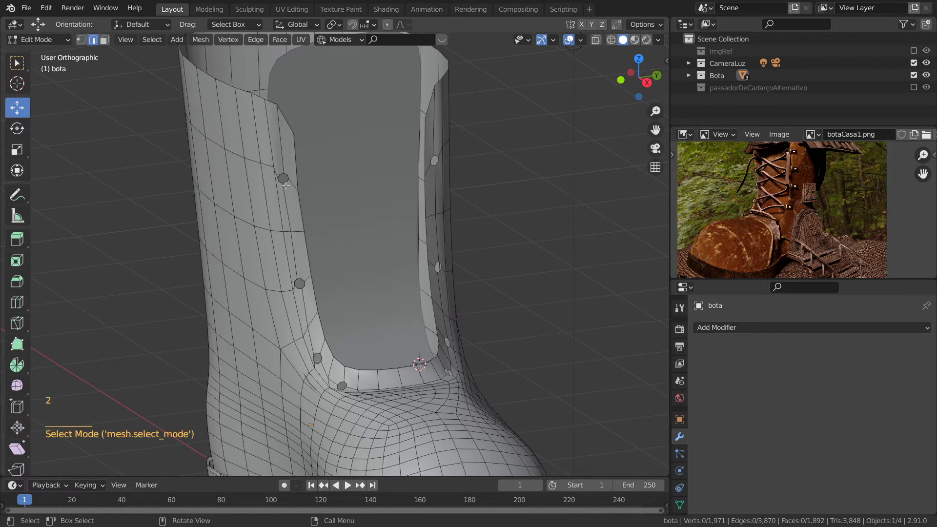
{"action": "scroll", "coordinate": [286, 186], "scroll_direction": "up", "scroll_amount": 2}
{"action": "left_click", "coordinate": [272, 156], "text": "alt"}
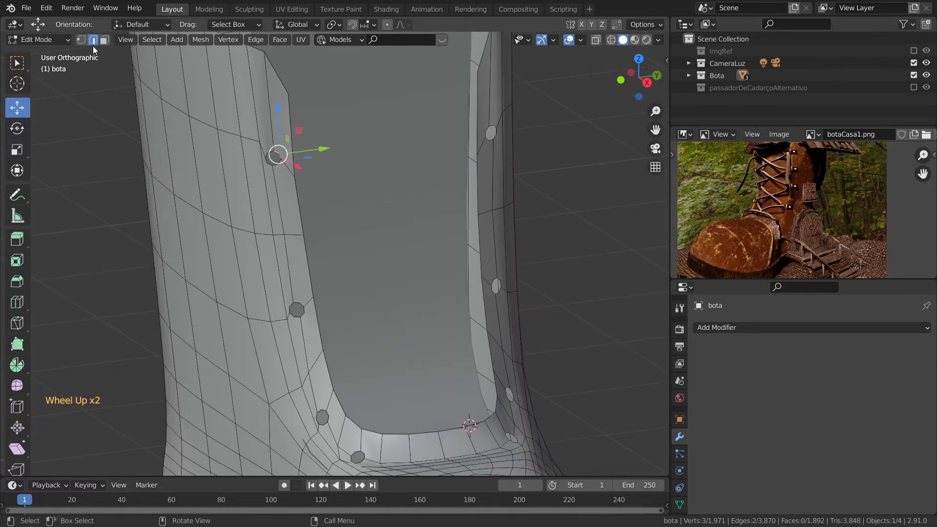
{"action": "left_click", "coordinate": [272, 170], "text": "alt+shift"}
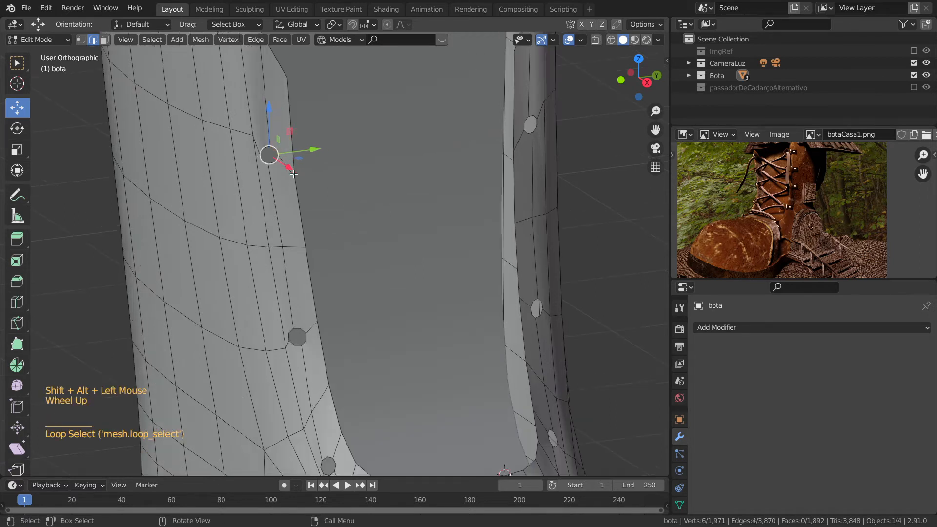
{"action": "scroll", "coordinate": [281, 171], "scroll_direction": "up", "scroll_amount": 1}
{"action": "left_click", "coordinate": [275, 165], "text": "alt+shift"}
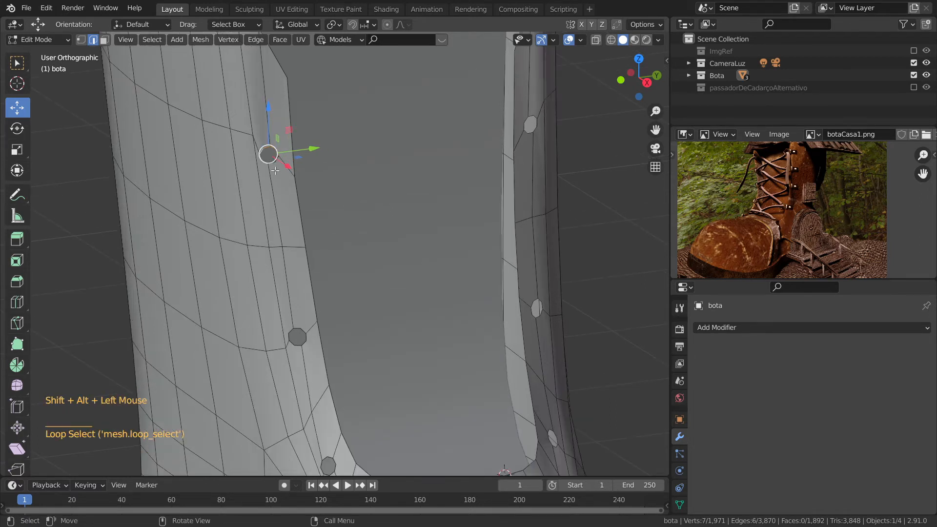
{"action": "left_click", "coordinate": [274, 161], "text": "alt+shift"}
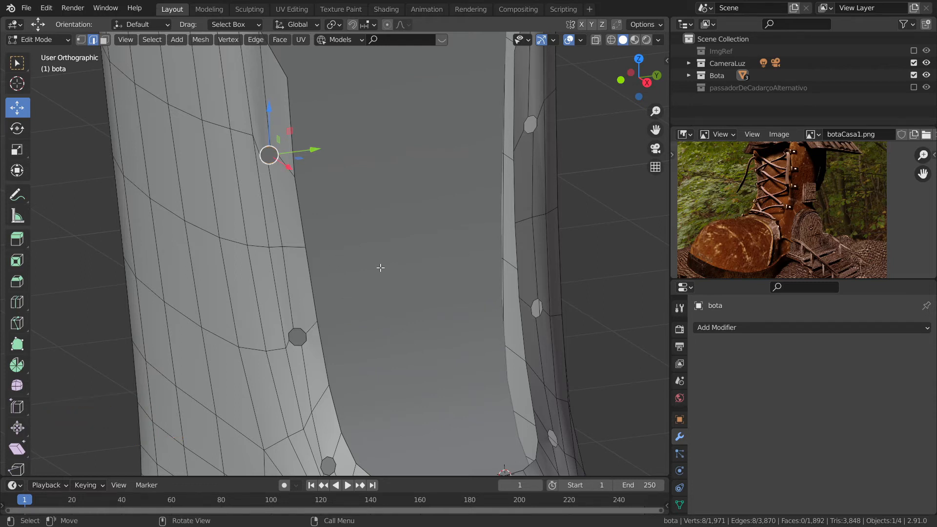
{"action": "middle_click_drag", "start_coordinate": [381, 267], "coordinate": [335, 251]}
{"action": "left_click", "coordinate": [225, 136], "text": "ctrl"}
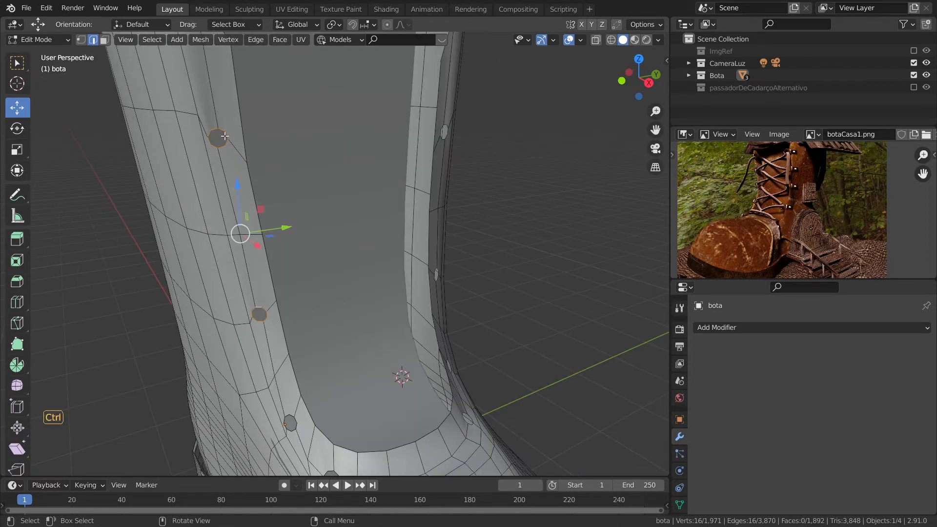
Step: Select only the eight boundary edges of the uppermost lace hole using Circle Select, deselecting the neighbouring mesh edges
{"action": "left_click", "coordinate": [224, 135], "text": "ctrl"}
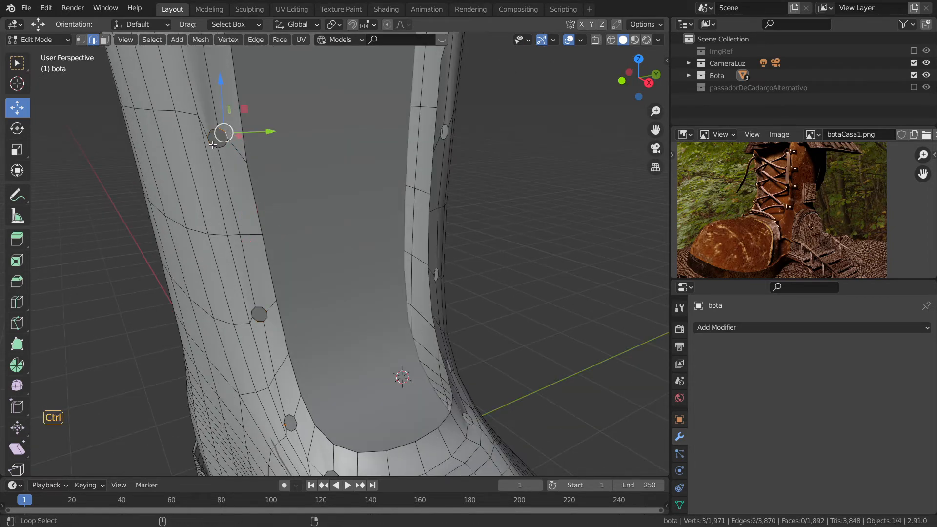
{"action": "scroll", "coordinate": [229, 151], "scroll_direction": "up", "scroll_amount": 3}
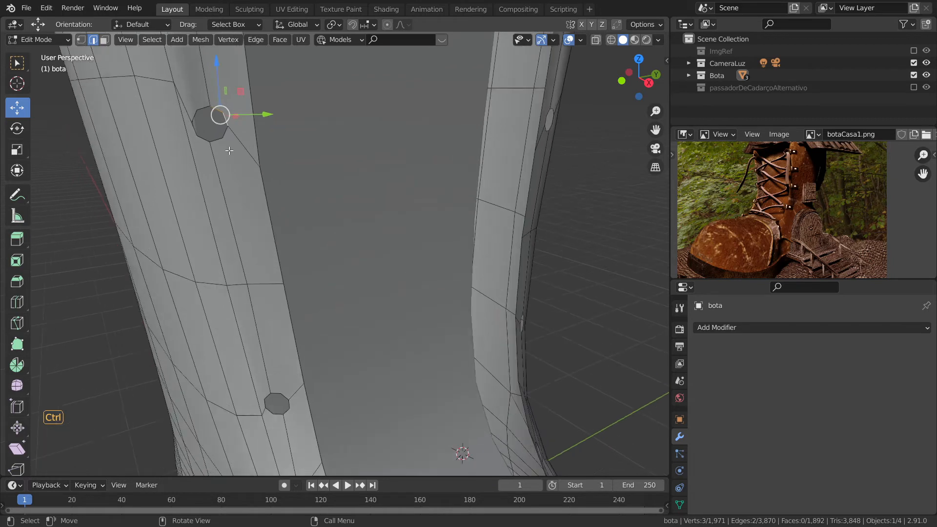
{"action": "key", "text": "c"}
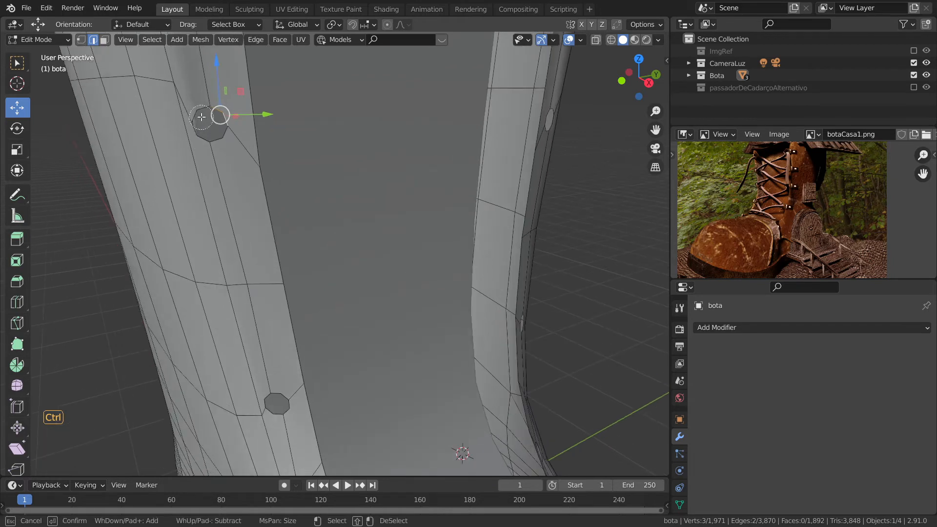
{"action": "mouse_move", "coordinate": [205, 114]}
{"action": "left_mouse_down"}
{"action": "mouse_move", "coordinate": [208, 135]}
{"action": "mouse_move", "coordinate": [228, 124]}
{"action": "left_mouse_up"}
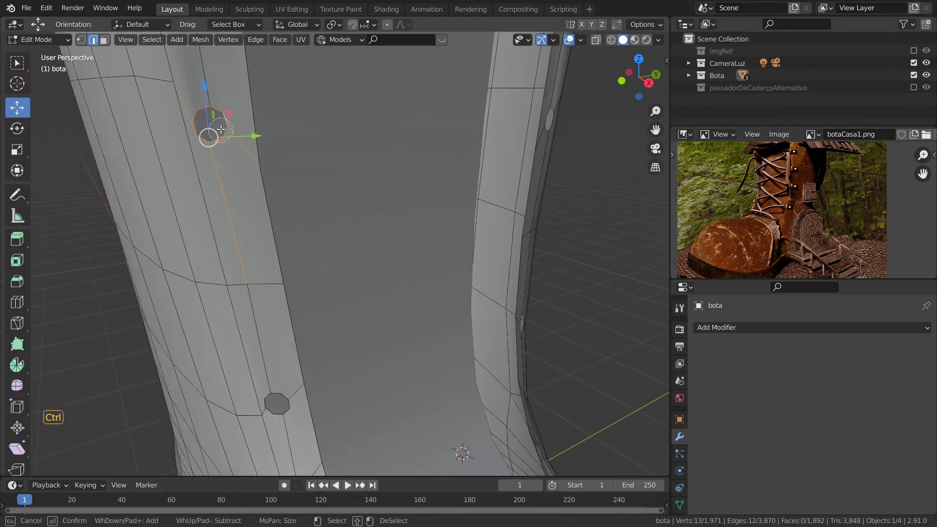
{"action": "key", "text": "Escape"}
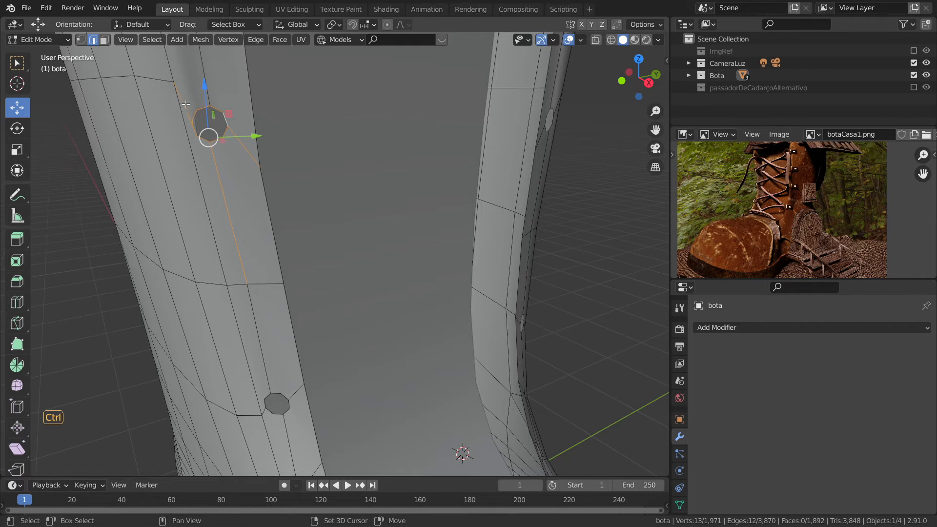
{"action": "key", "text": "c"}
{"action": "middle_click", "coordinate": [188, 104]}
{"action": "middle_click", "coordinate": [215, 170]}
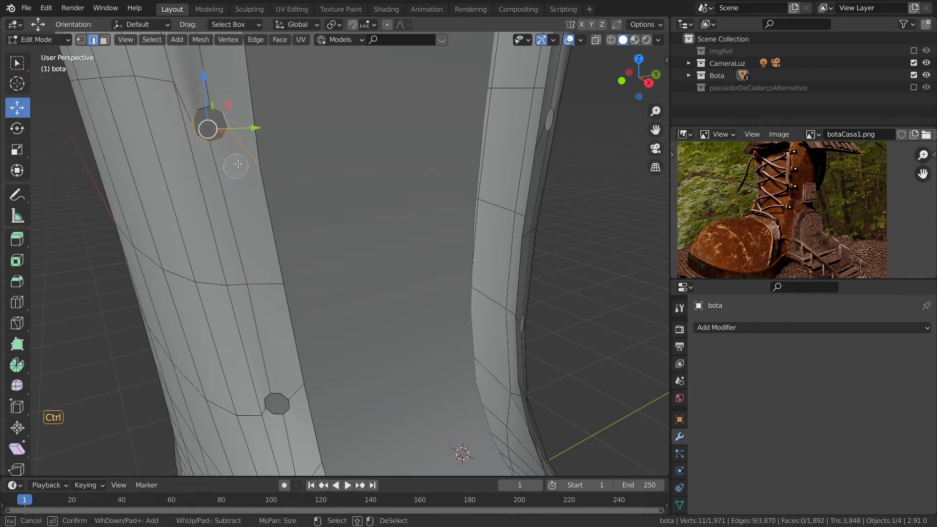
{"action": "middle_click", "coordinate": [246, 152]}
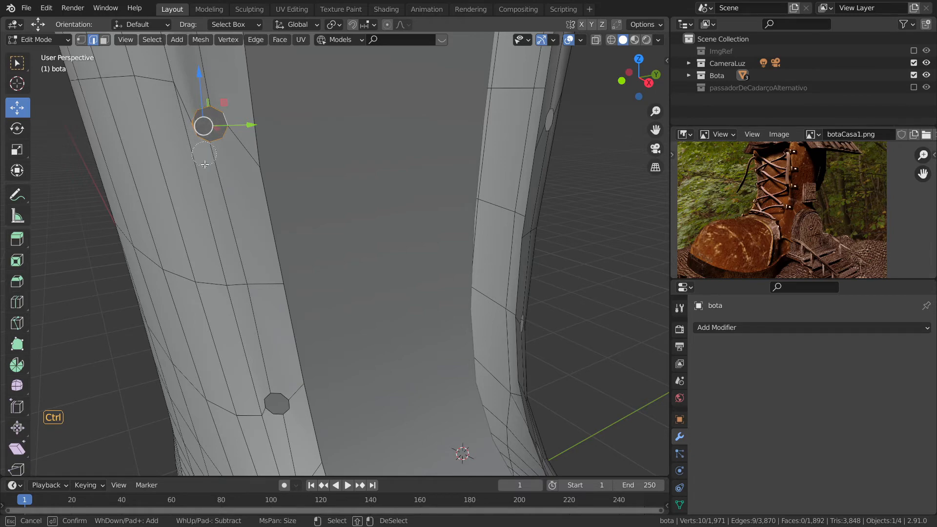
{"action": "right_click", "coordinate": [289, 181]}
{"action": "scroll", "coordinate": [273, 176], "scroll_direction": "down", "scroll_amount": 4}
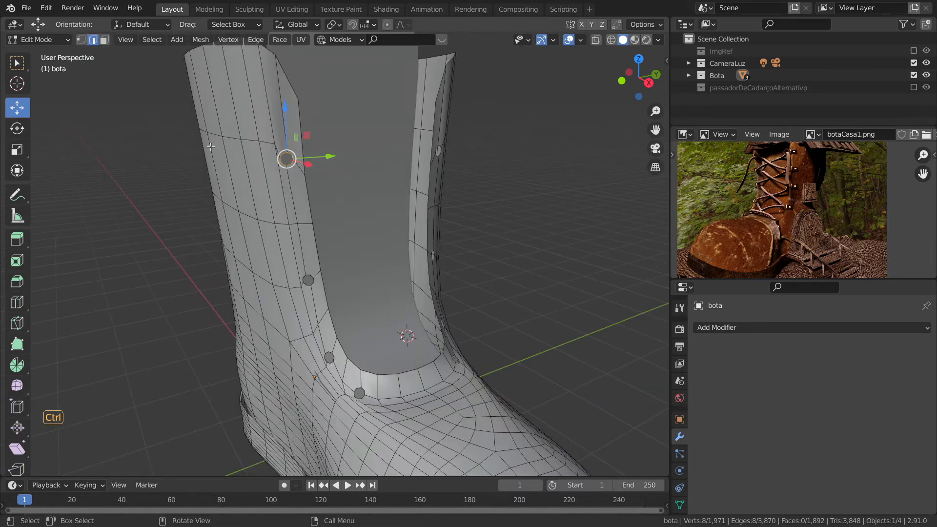
Step: Extend the selection to similar edges by Amount of Faces Around an Edge, and deselect the edges along the front opening
{"action": "key", "text": "shift+g"}
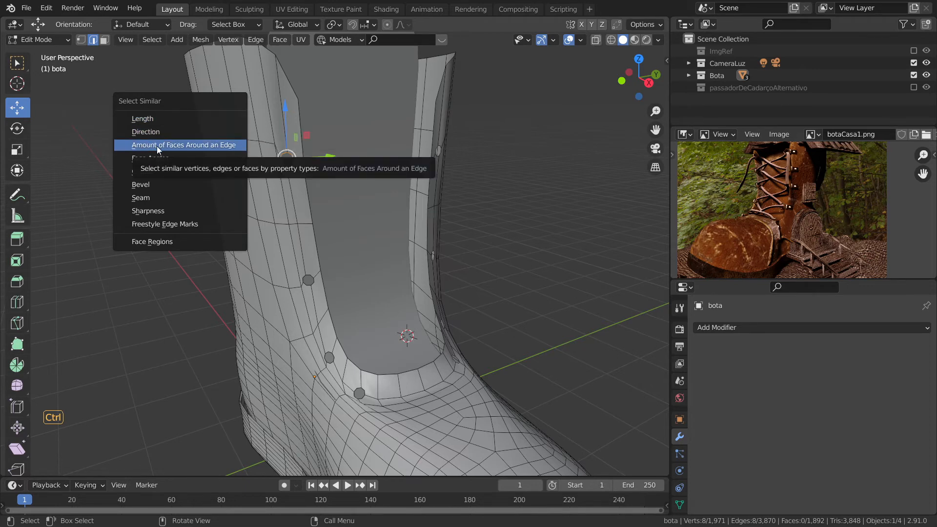
{"action": "left_click", "coordinate": [224, 145]}
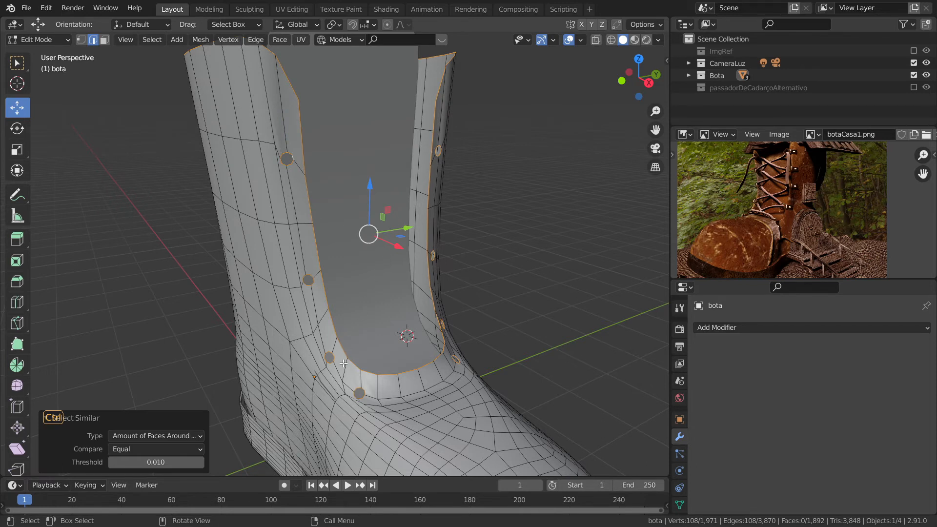
{"action": "left_click", "coordinate": [319, 251], "text": "ctrl"}
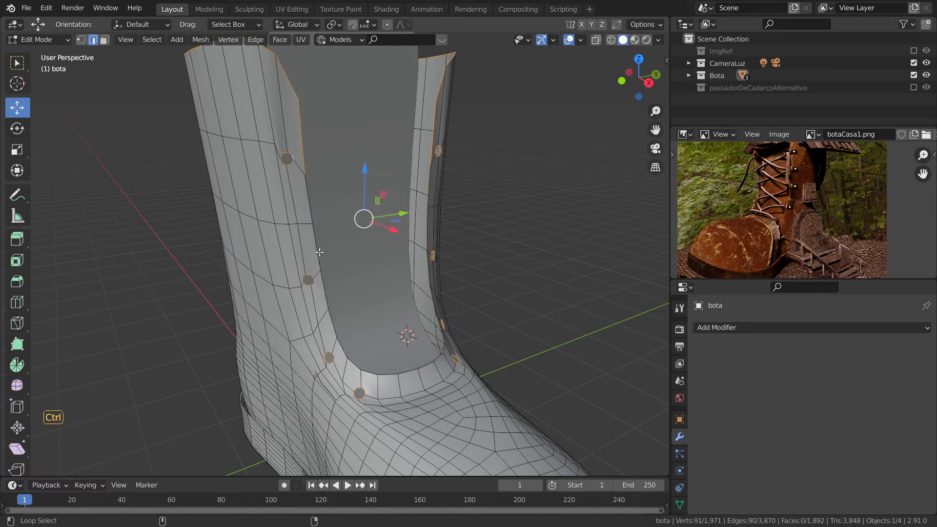
{"action": "left_click", "coordinate": [301, 133], "text": "ctrl"}
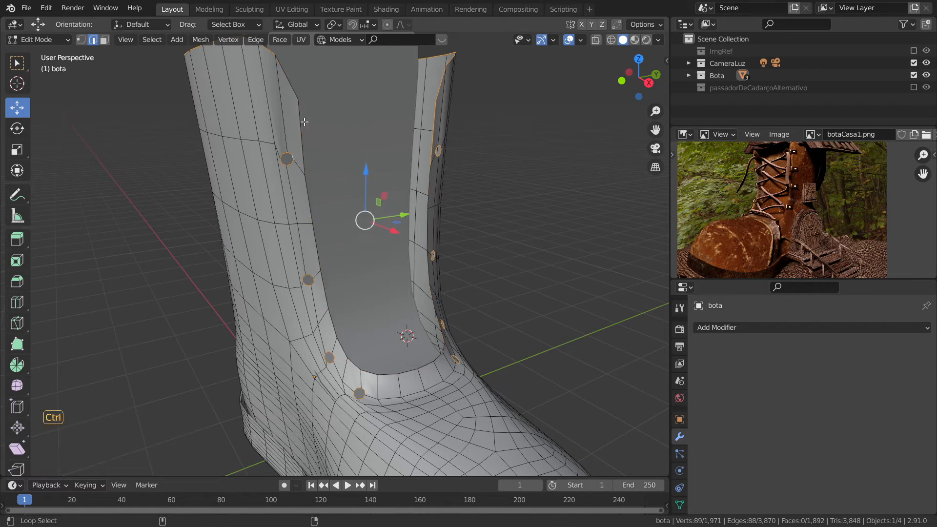
{"action": "middle_click_drag", "start_coordinate": [344, 169], "coordinate": [350, 178]}
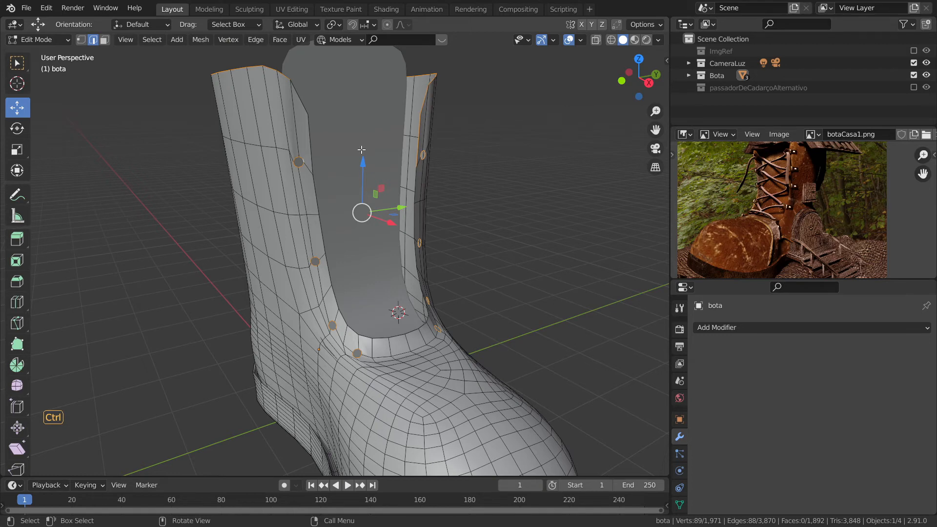
{"action": "left_click", "coordinate": [421, 136], "text": "alt+shift"}
{"action": "left_click", "coordinate": [421, 130], "text": "alt+shift"}
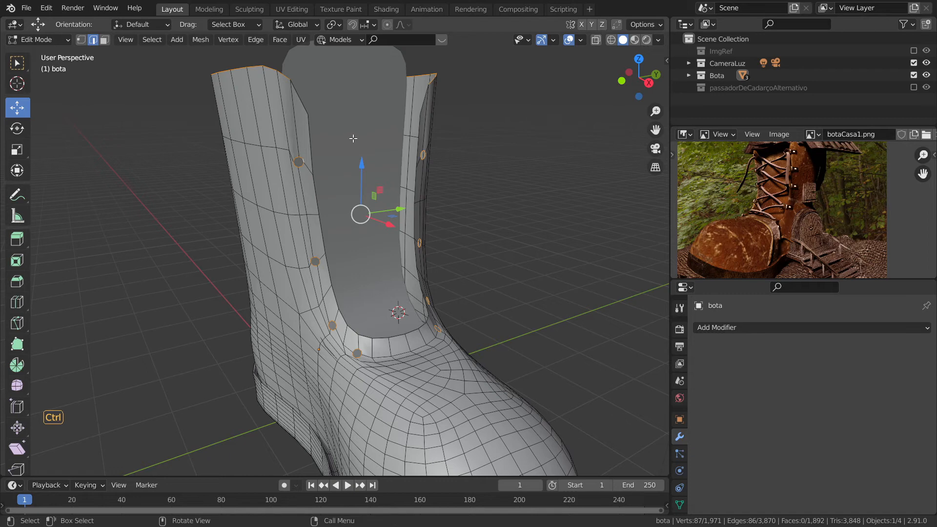
Step: Deselect the boot's top rim edges in wireframe view, keeping only the lace hole edges selected
{"action": "key", "text": "shift+z"}
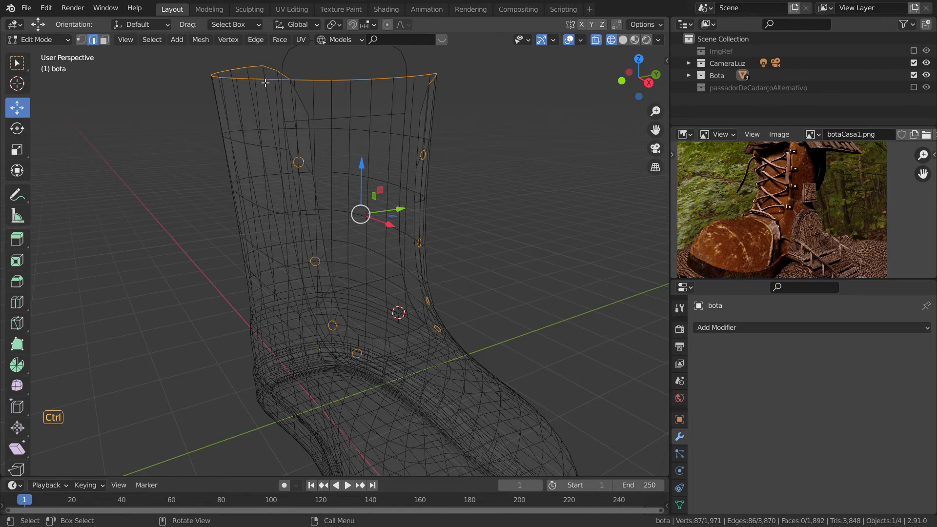
{"action": "key", "text": "c"}
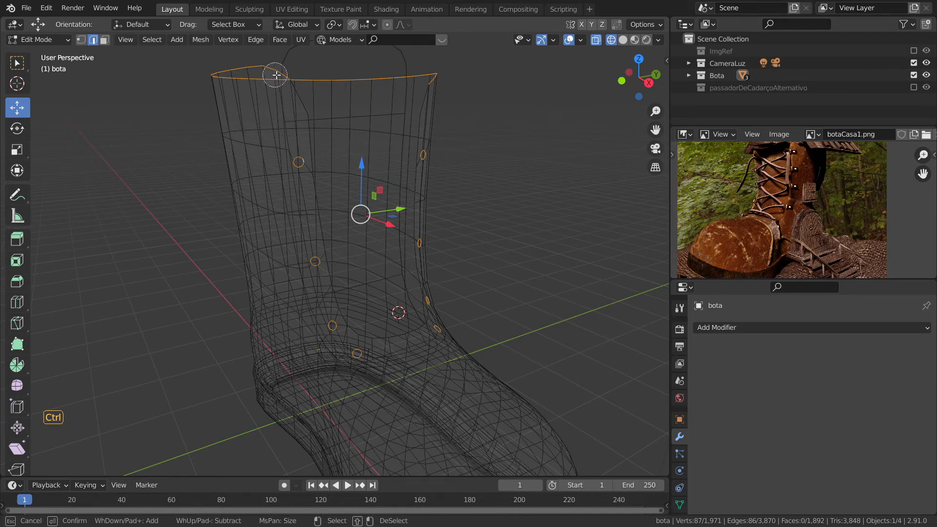
{"action": "mouse_move", "coordinate": [280, 76]}
{"action": "middle_mouse_down"}
{"action": "mouse_move", "coordinate": [230, 71]}
{"action": "mouse_move", "coordinate": [245, 84]}
{"action": "mouse_move", "coordinate": [426, 69]}
{"action": "mouse_move", "coordinate": [431, 79]}
{"action": "middle_mouse_up"}
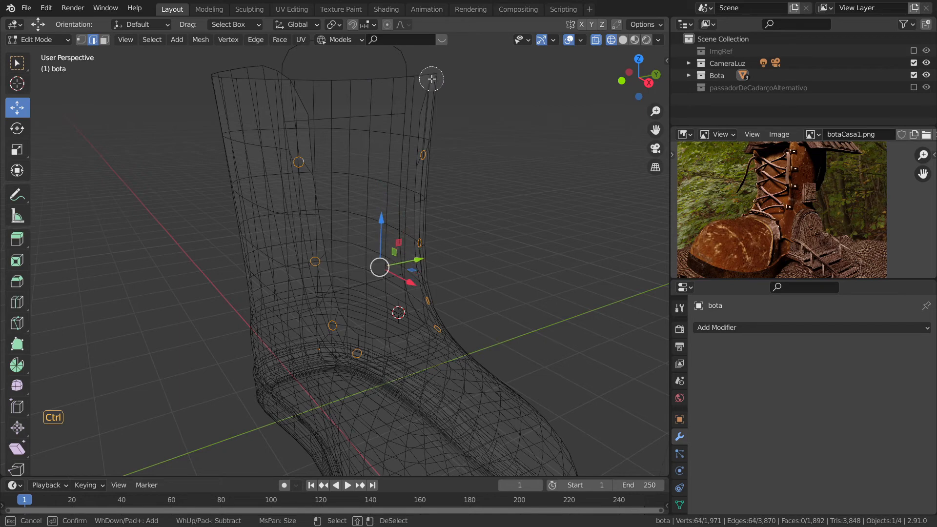
{"action": "right_click", "coordinate": [529, 201]}
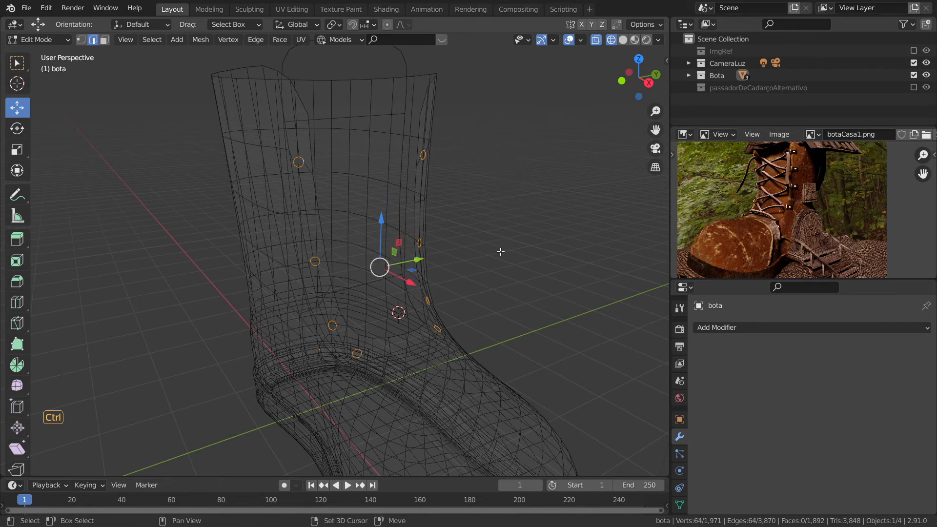
{"action": "key", "text": "shift+z"}
Step: Try extruding the lace hole edges 0.056367 m along global X, and move the extruded rings by -0.040432 m on X
{"action": "middle_click_drag", "start_coordinate": [500, 272], "coordinate": [329, 298]}
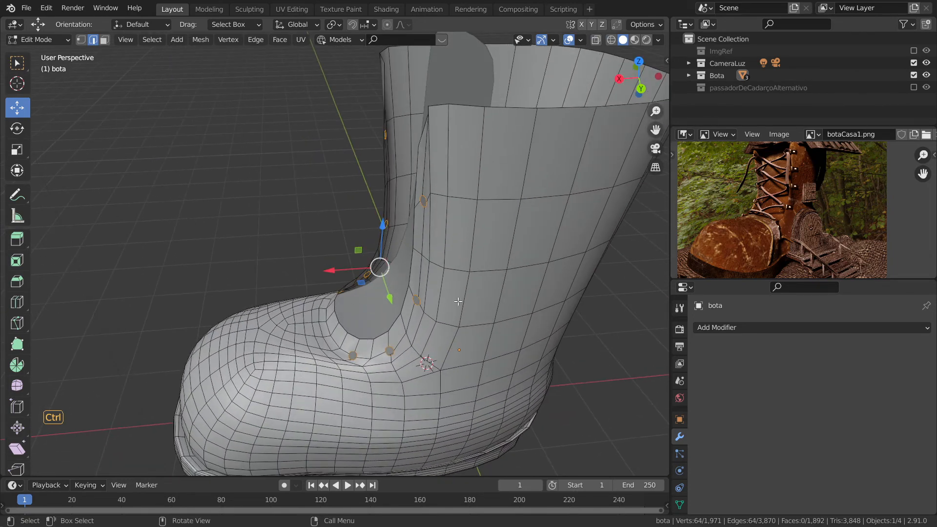
{"action": "key", "text": "e"}
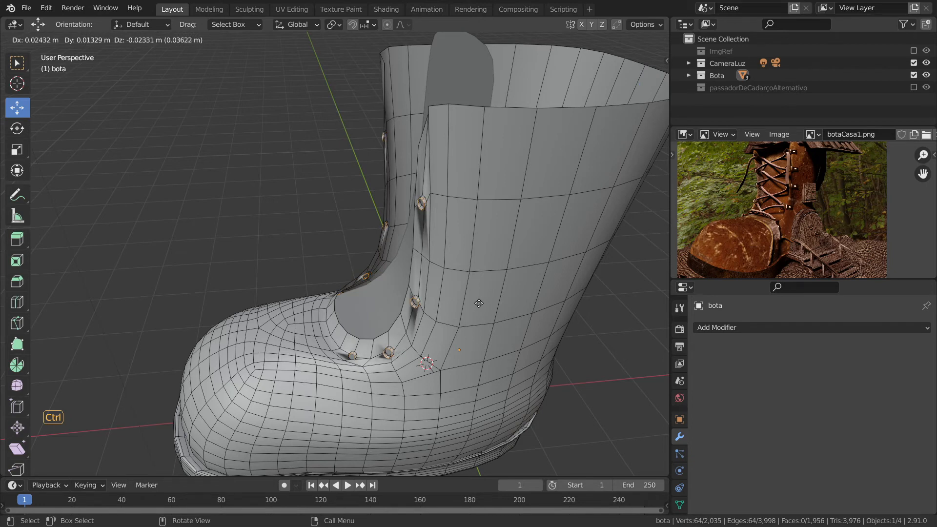
{"action": "key", "text": "x"}
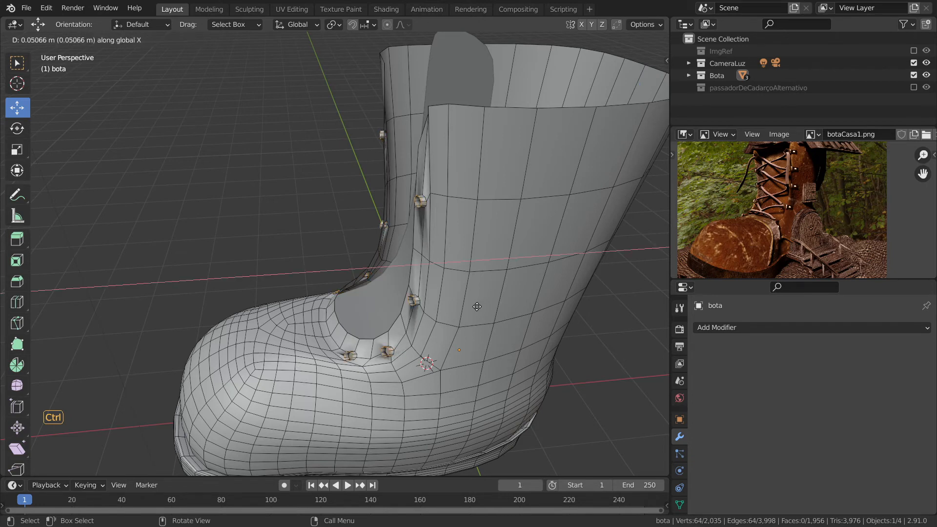
{"action": "left_click", "coordinate": [474, 308]}
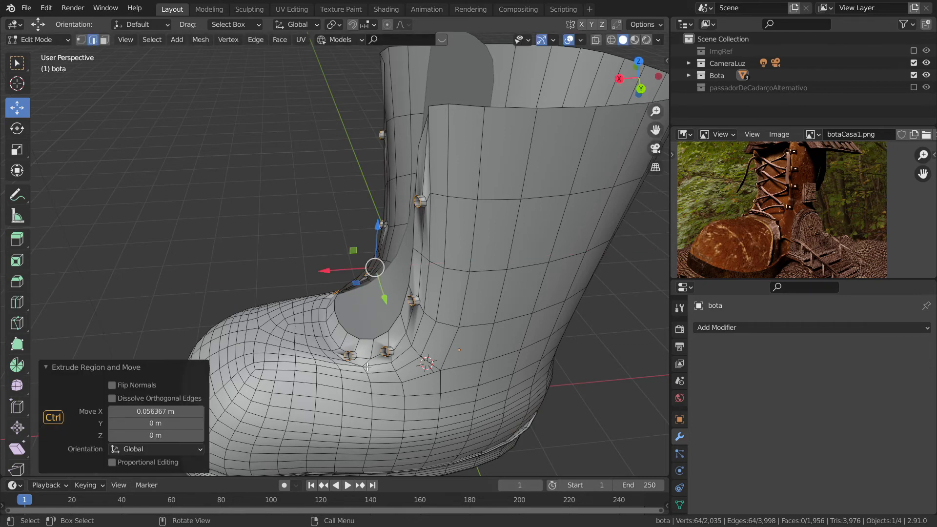
{"action": "scroll", "coordinate": [361, 379], "scroll_direction": "up", "scroll_amount": 3}
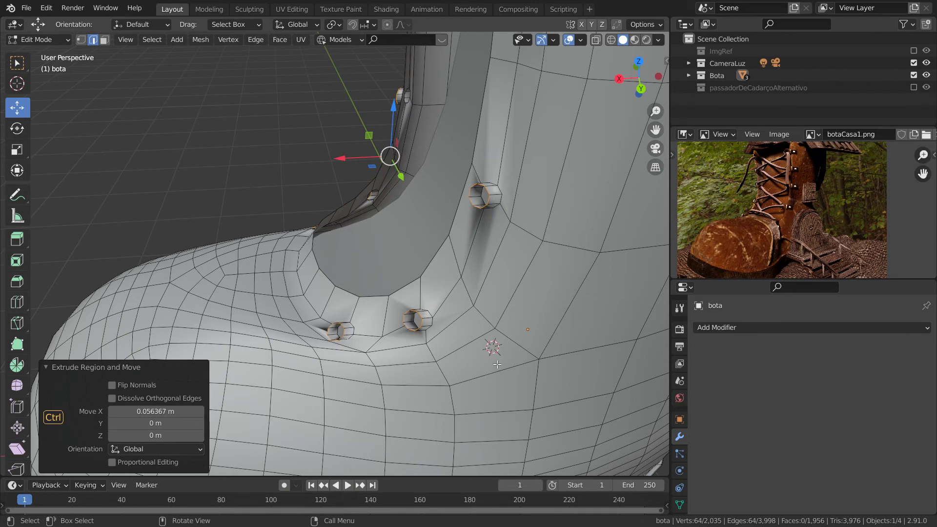
{"action": "left_click_drag", "start_coordinate": [343, 159], "coordinate": [348, 158]}
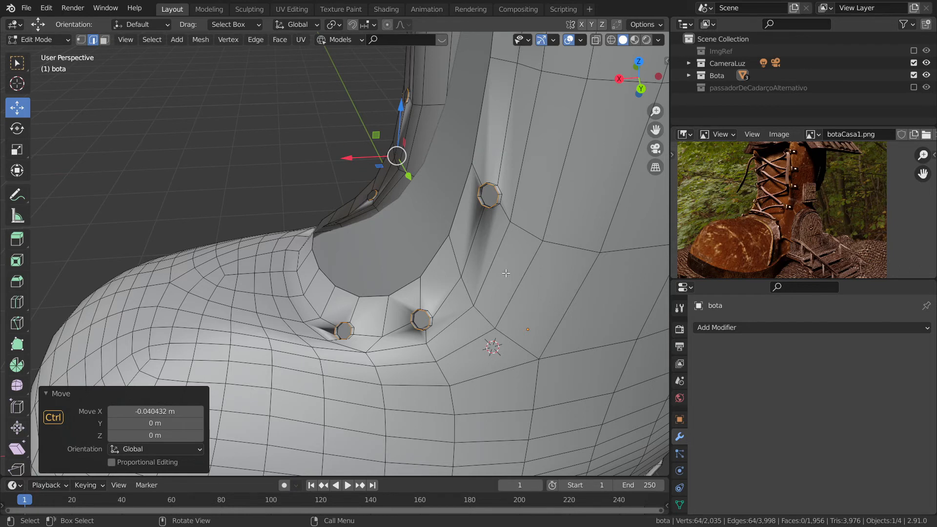
Step: Extrude the lace hole rings again without offset and set the transform pivot point to Median Point
{"action": "key", "text": "e"}
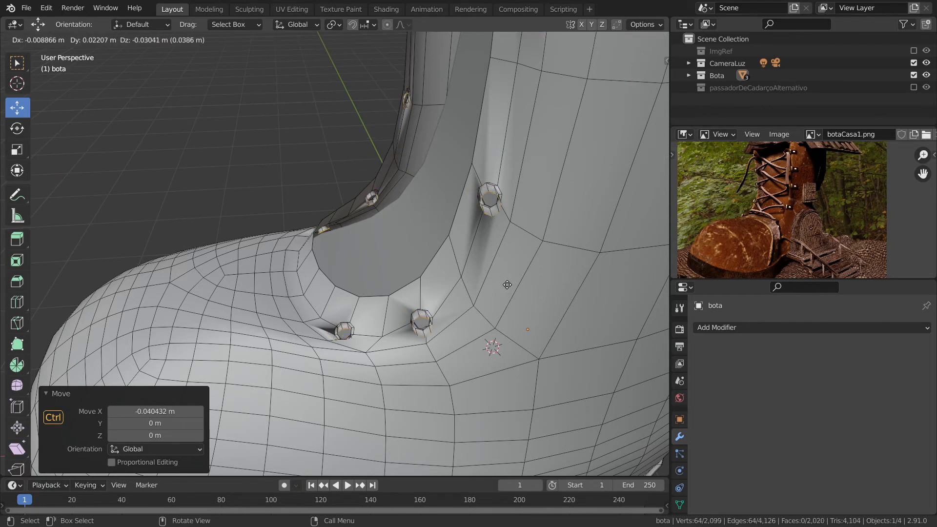
{"action": "right_click", "coordinate": [500, 282]}
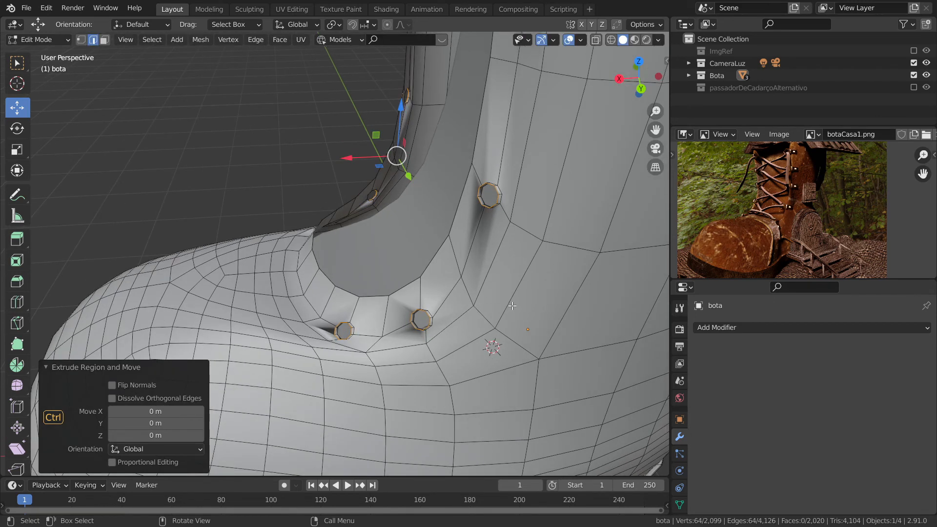
{"action": "left_click", "coordinate": [331, 26]}
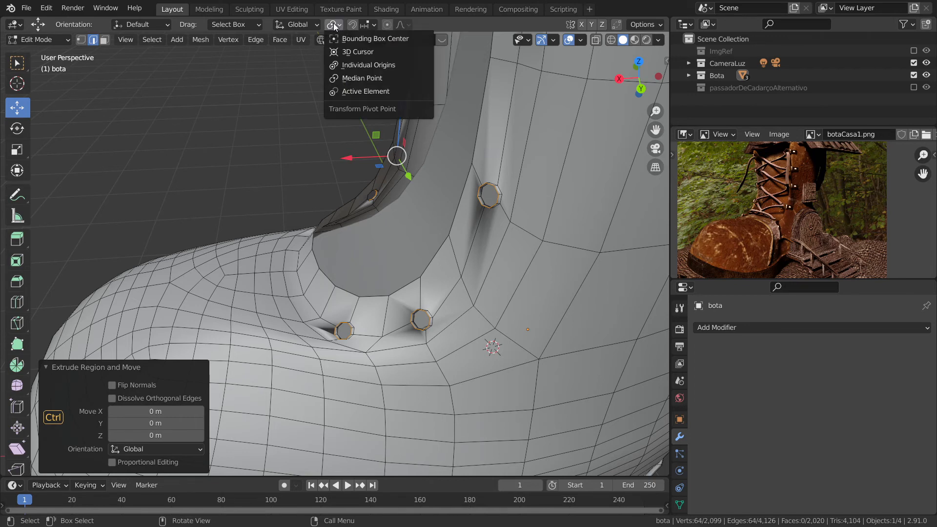
{"action": "left_click", "coordinate": [363, 81]}
Step: Undo both lace hole extrusions, the X move and the deselection of the top rim edges
{"action": "key", "text": "ctrl+z"}
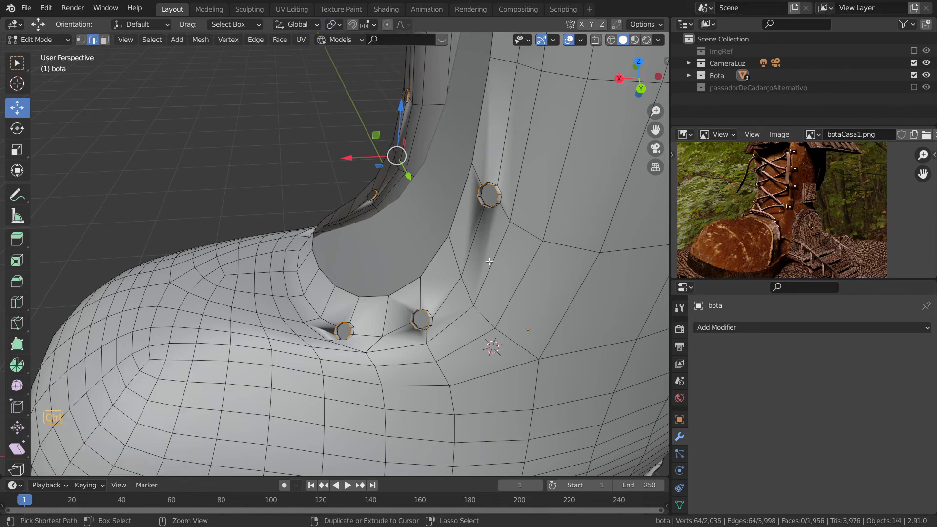
{"action": "key", "text": "ctrl+z"}
{"action": "key", "text": "ctrl+z"}
{"action": "key", "text": "ctrl+z"}
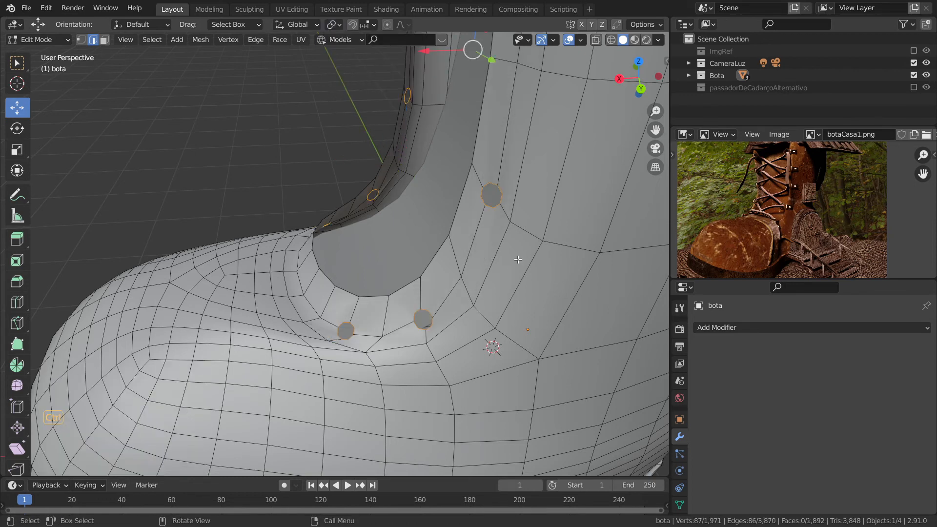
Step: Redo deselecting the boot's top rim edges and set the transform pivot point to Individual Origins
{"action": "scroll", "coordinate": [518, 259], "scroll_direction": "down", "scroll_amount": 5}
{"action": "key", "text": "ctrl+shift+z"}
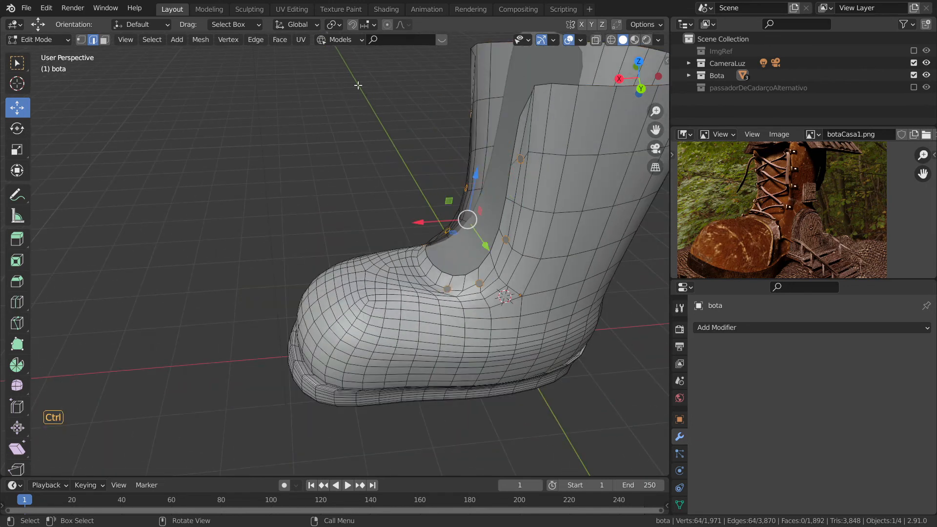
{"action": "left_click", "coordinate": [333, 26]}
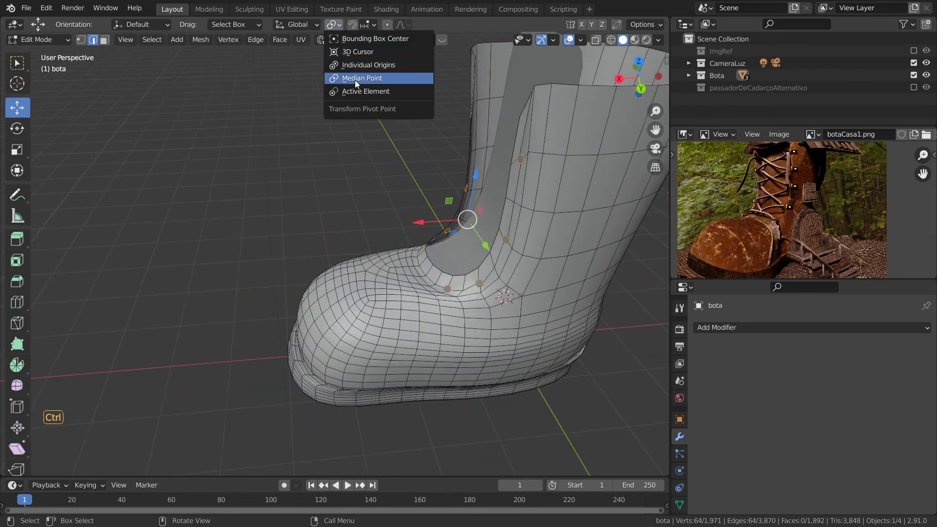
{"action": "left_click", "coordinate": [358, 65]}
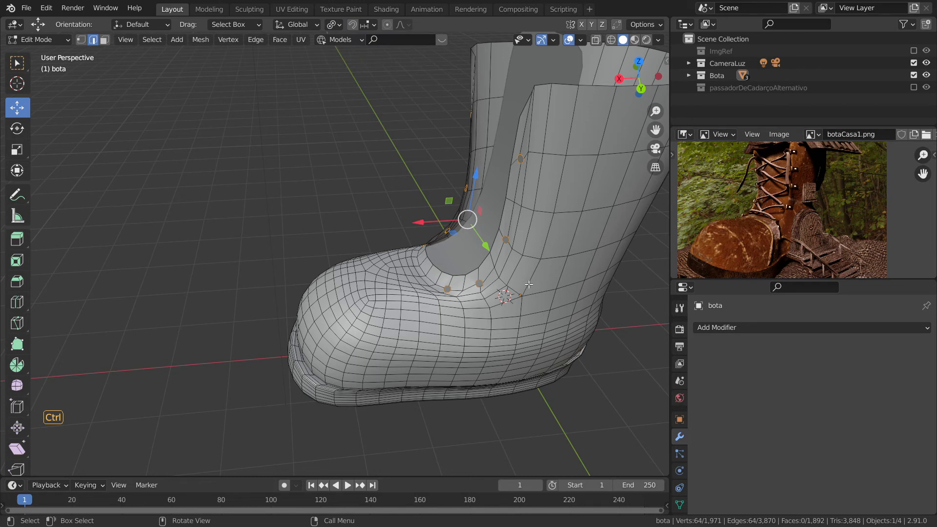
Step: Extrude the selected lace hole edges 0.026687 m along global X
{"action": "key", "text": "e"}
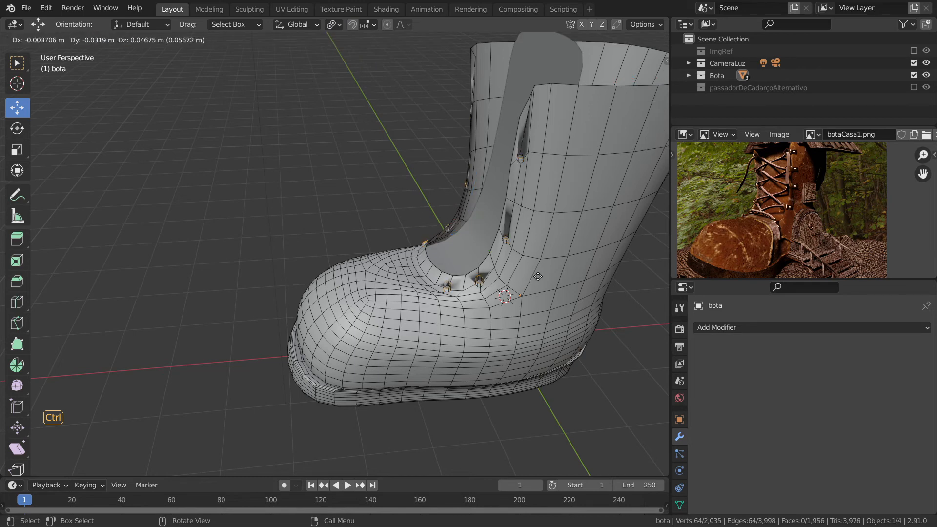
{"action": "key", "text": "x"}
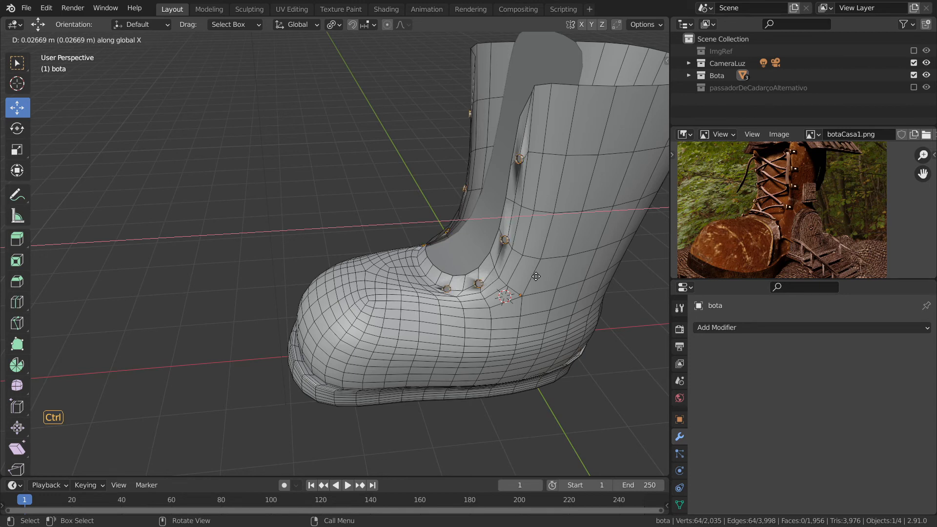
{"action": "left_click", "coordinate": [536, 276]}
Step: Extrude the lace hole rings outward at scale 1.703, and extrude them again by -0.025067, 0.005341, -0.003502 m
{"action": "scroll", "coordinate": [498, 306], "scroll_direction": "up", "scroll_amount": 2}
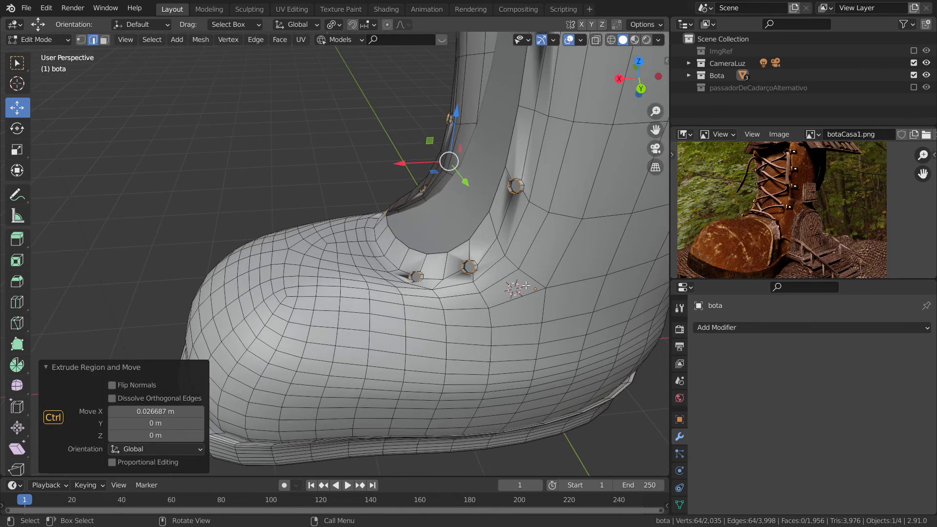
{"action": "key", "text": "e"}
{"action": "key", "text": "s"}
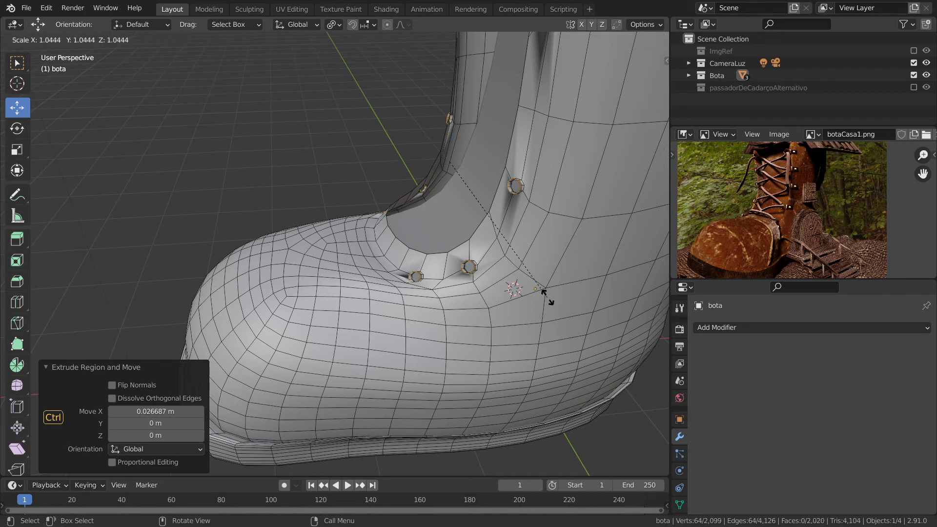
{"action": "left_click", "coordinate": [19, 302]}
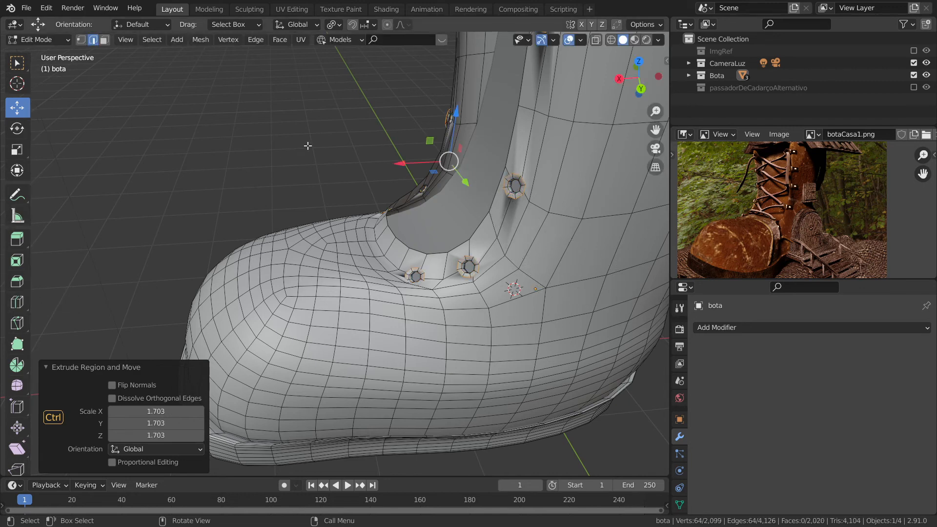
{"action": "key", "text": "e"}
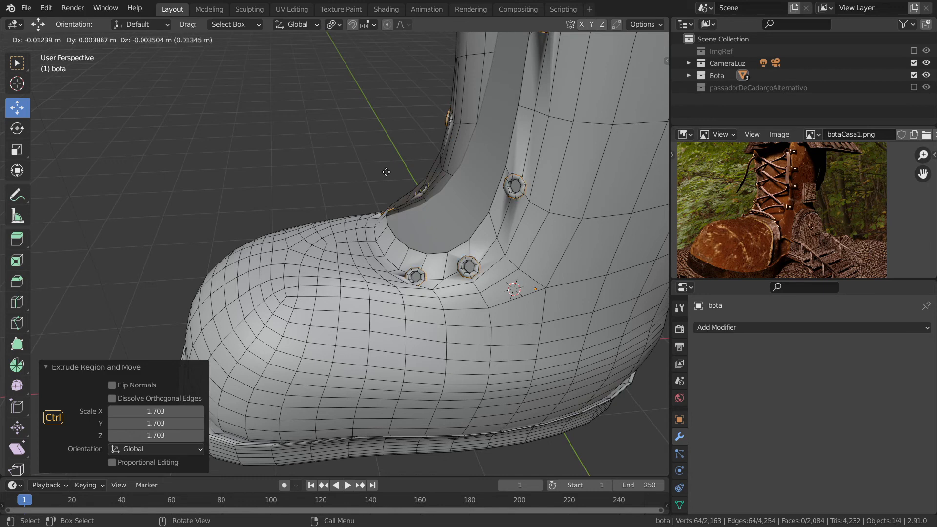
{"action": "left_click", "coordinate": [387, 172]}
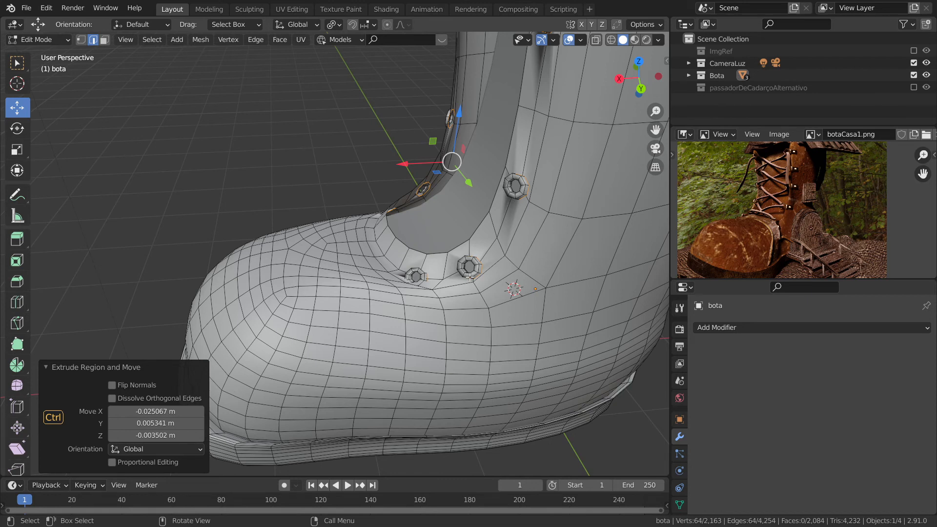
Step: Return to Object Mode and add a Subdivision Surface modifier to the boot
{"action": "scroll", "coordinate": [428, 290], "scroll_direction": "down", "scroll_amount": 1}
{"action": "scroll", "coordinate": [428, 289], "scroll_direction": "down", "scroll_amount": 2}
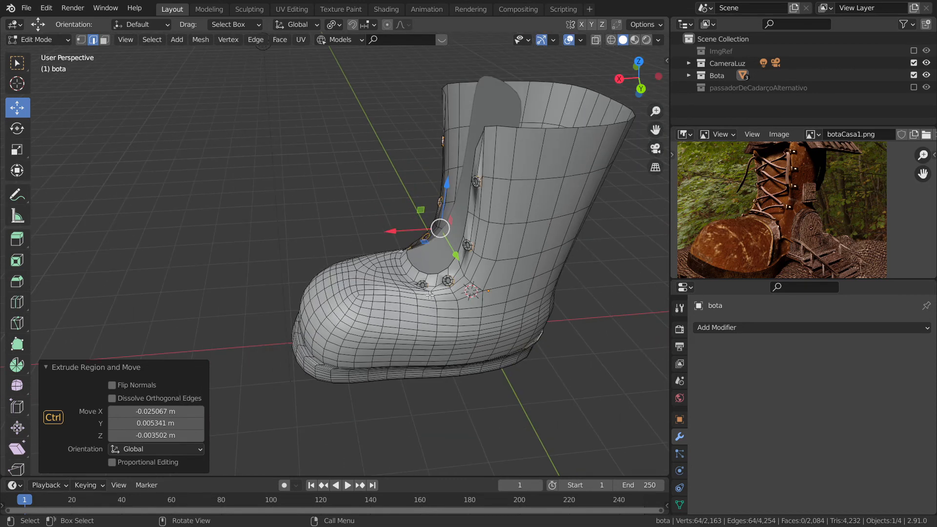
{"action": "key", "text": "Tab"}
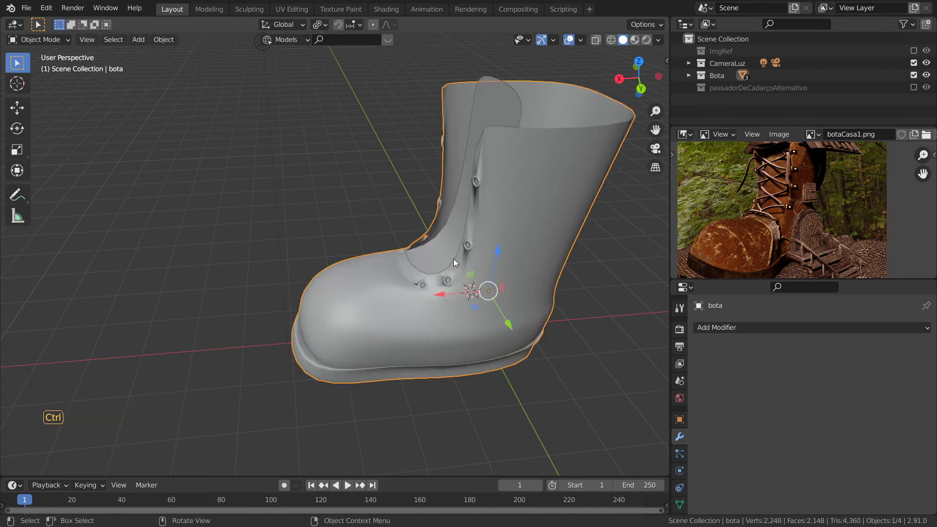
{"action": "middle_click_drag", "start_coordinate": [418, 287], "coordinate": [566, 274]}
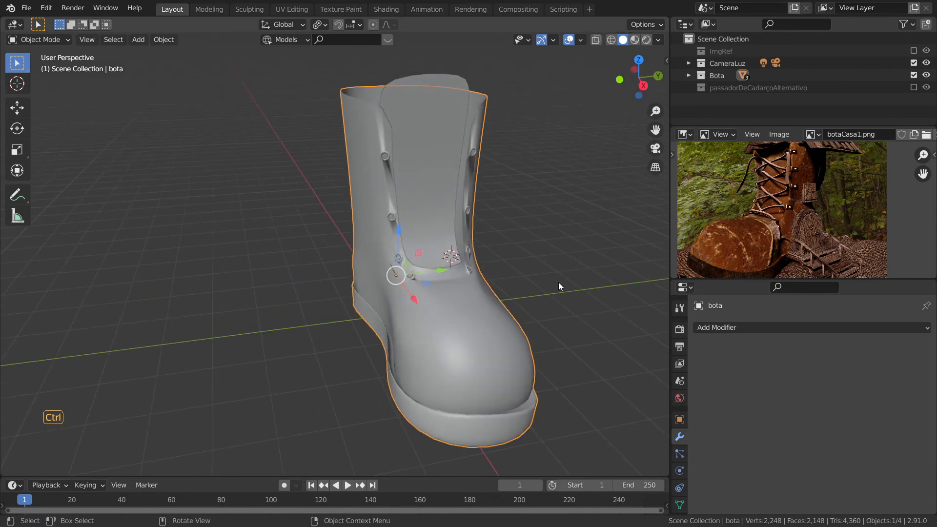
{"action": "scroll", "coordinate": [478, 287], "scroll_direction": "up", "scroll_amount": 3}
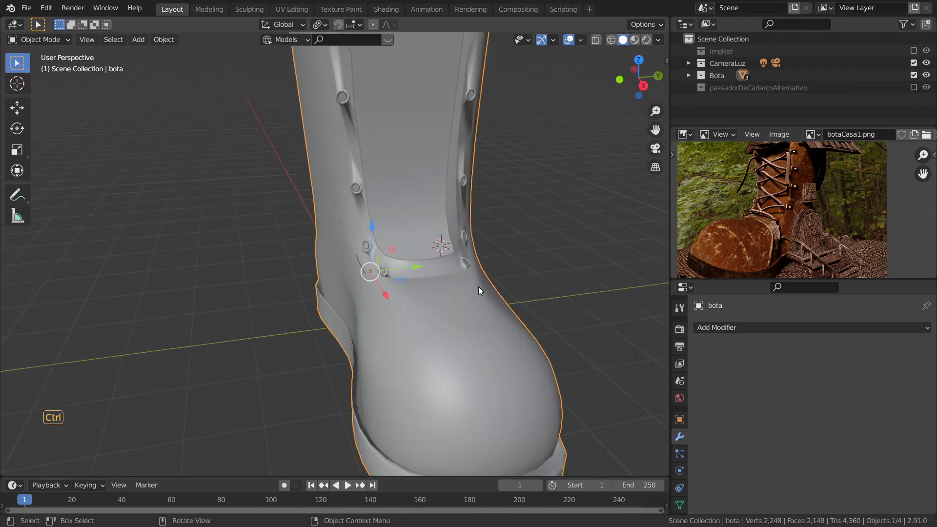
{"action": "left_click", "coordinate": [160, 38]}
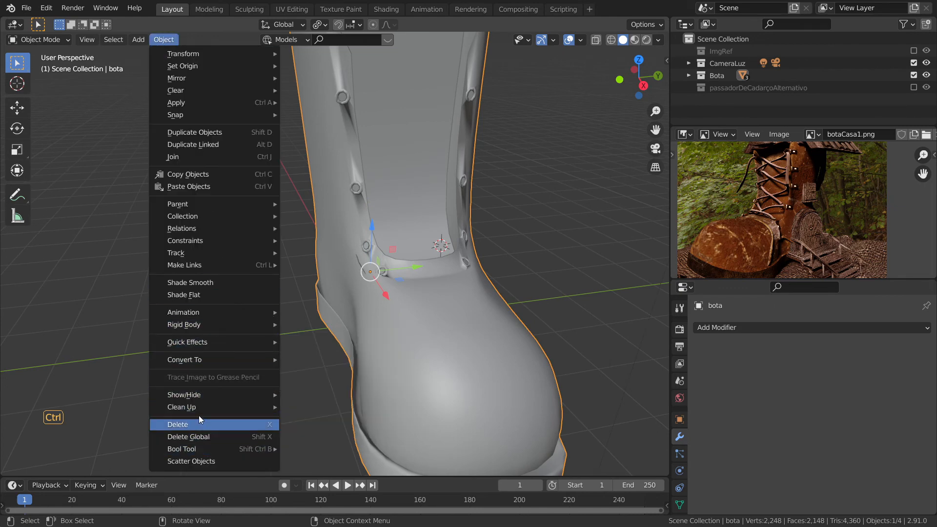
{"action": "mouse_move", "coordinate": [200, 409]}
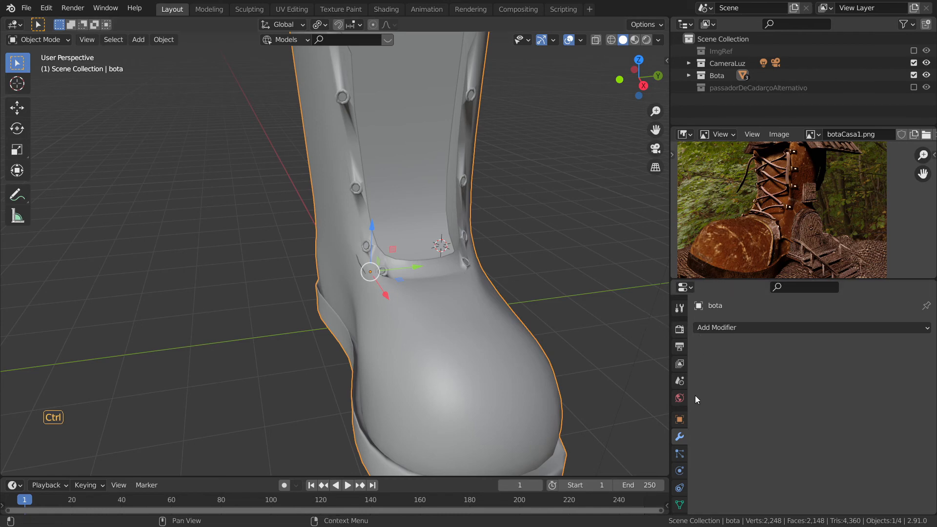
{"action": "left_click", "coordinate": [738, 330]}
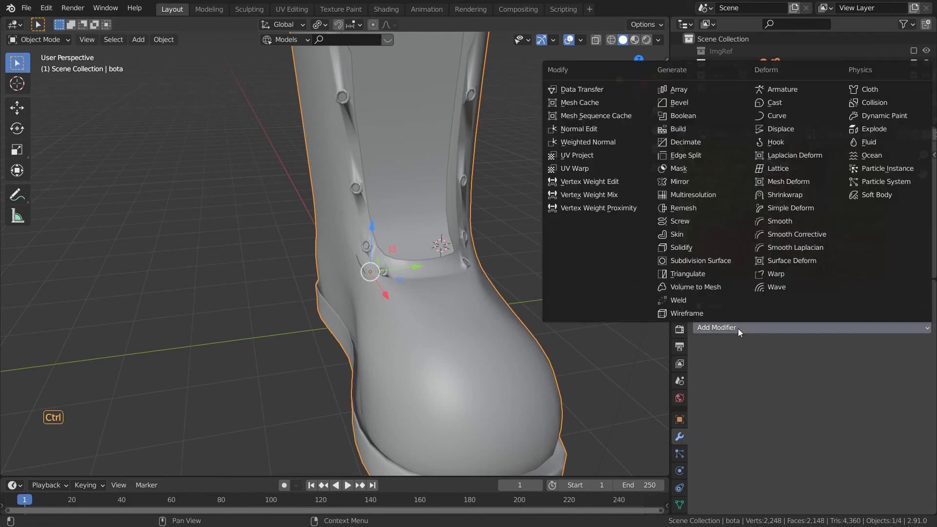
{"action": "left_click", "coordinate": [702, 261]}
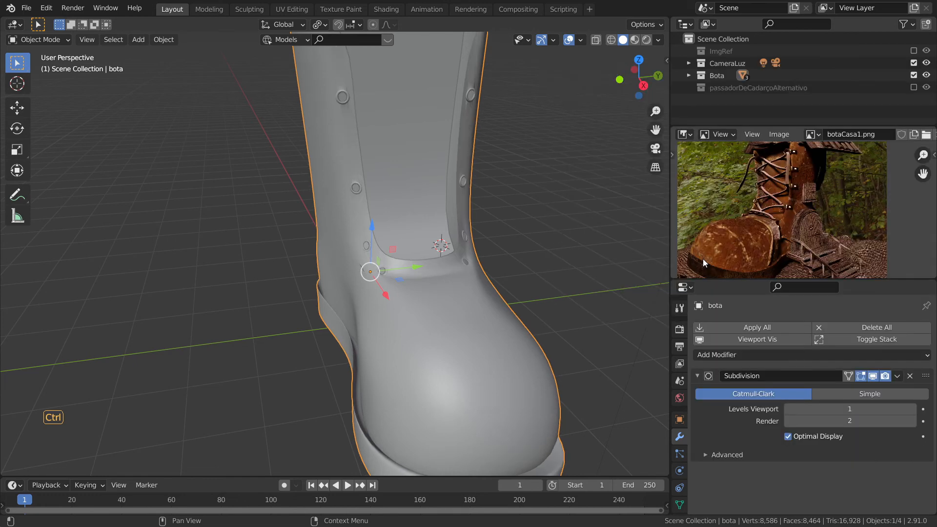
Step: Bring the strap band behind the boot's toe cap into the scene and save the file
{"action": "middle_click_drag", "start_coordinate": [500, 276], "coordinate": [311, 256]}
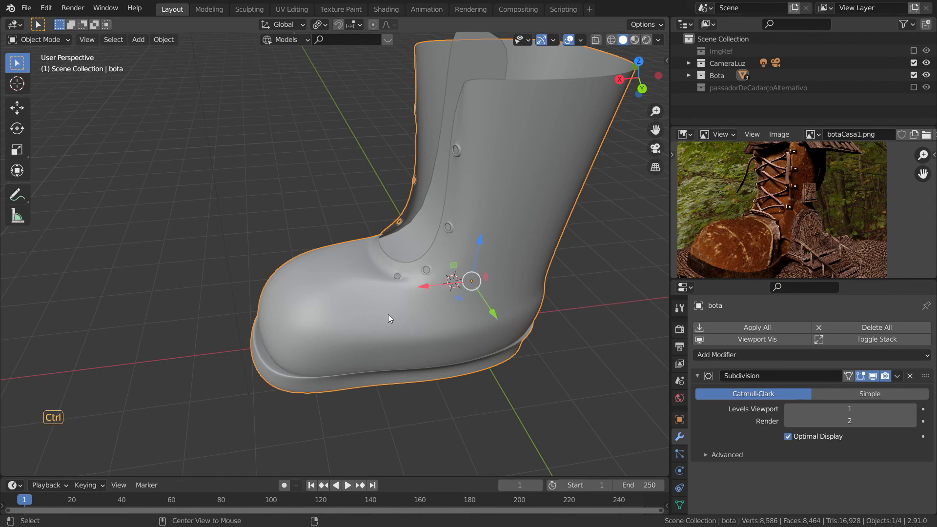
{"action": "key", "text": "ctrl+v"}
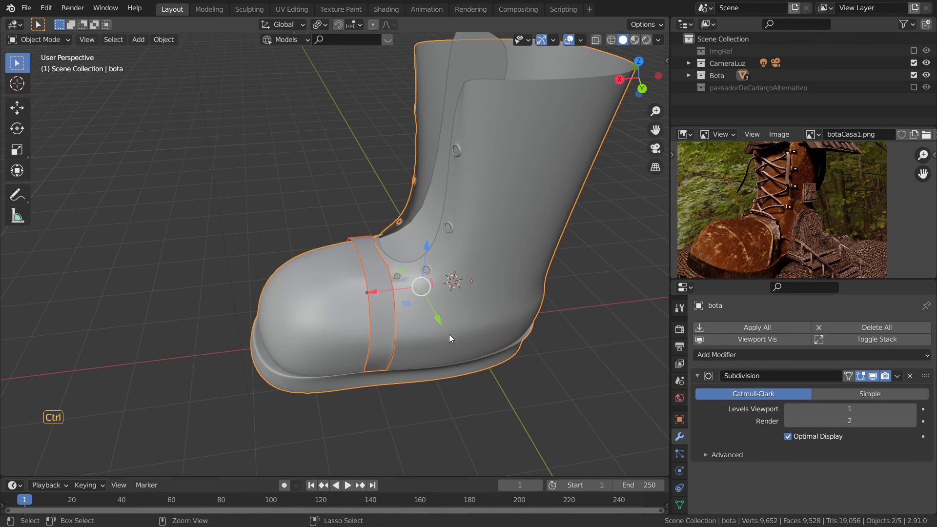
{"action": "key", "text": "ctrl+s"}
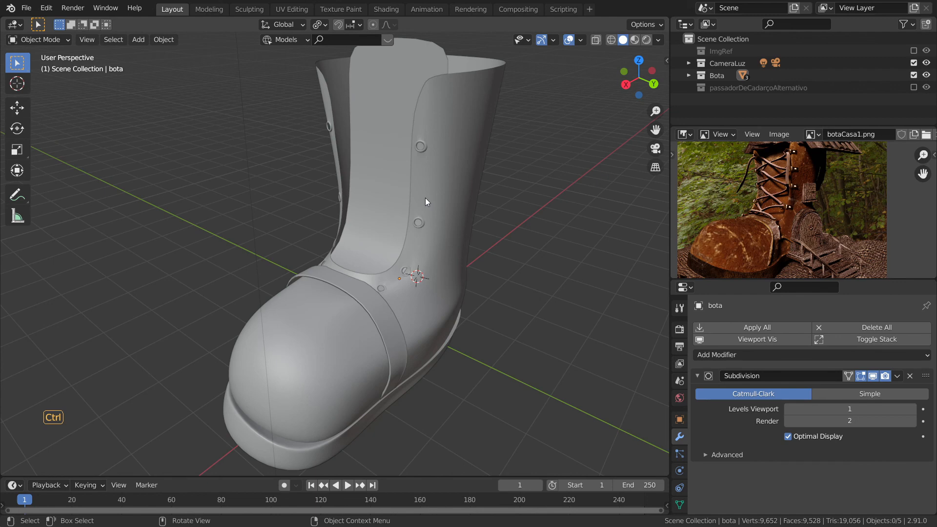
Step: Examine the whole boot through the scene camera
{"action": "key", "text": "KP_0"}
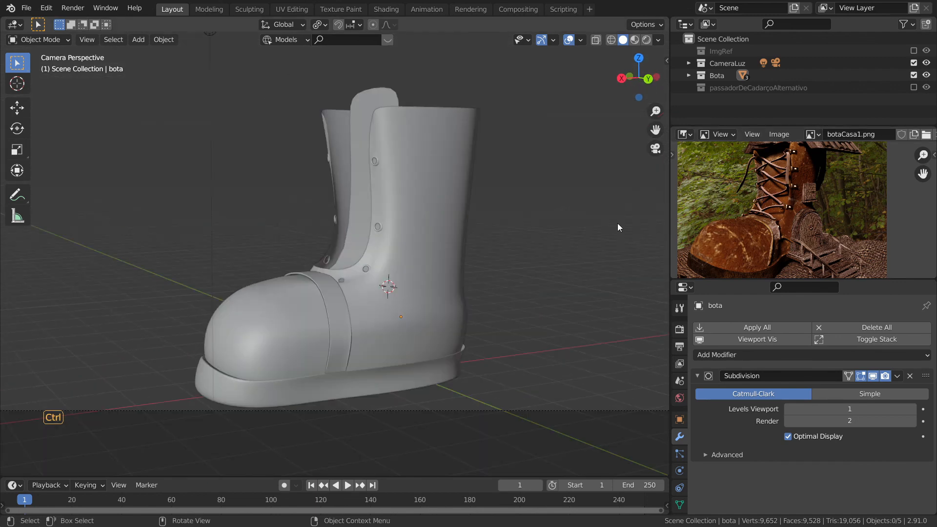
{"action": "scroll", "coordinate": [433, 241], "scroll_direction": "down", "scroll_amount": 2}
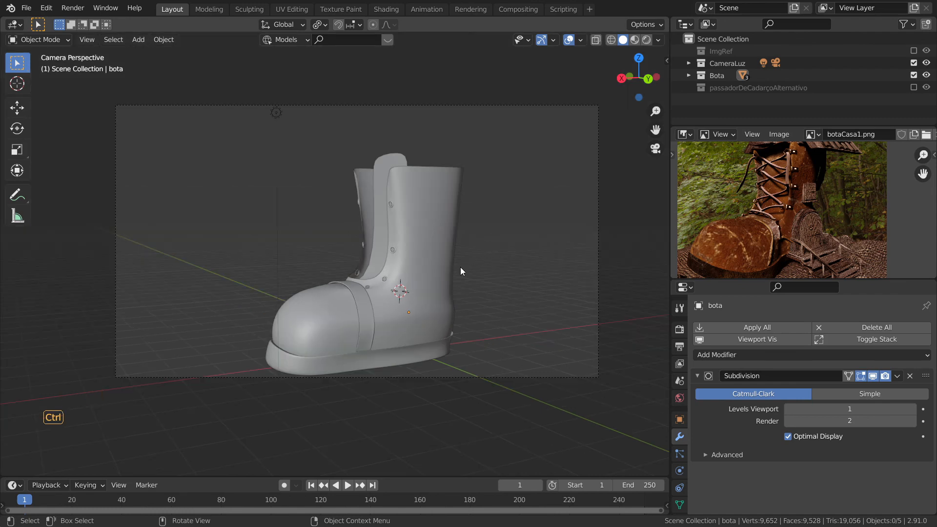
{"action": "scroll", "coordinate": [393, 305], "scroll_direction": "up", "scroll_amount": 3}
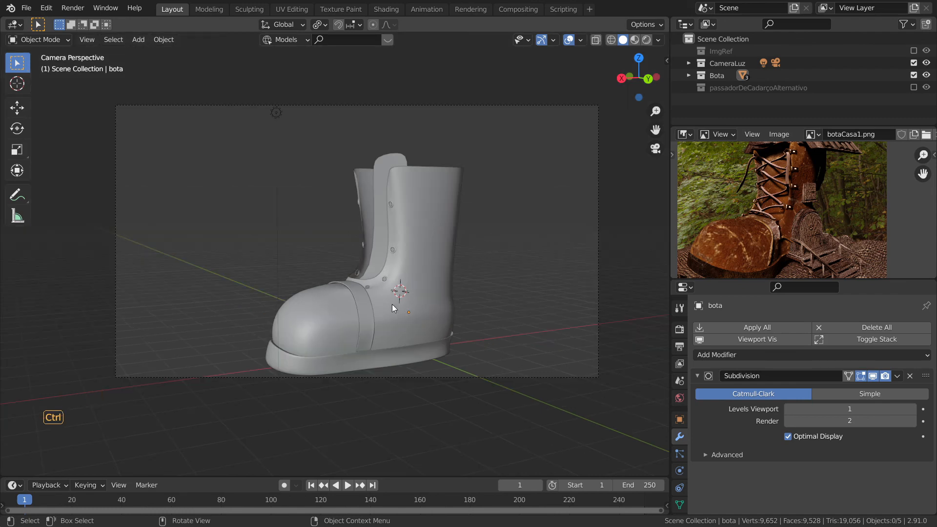